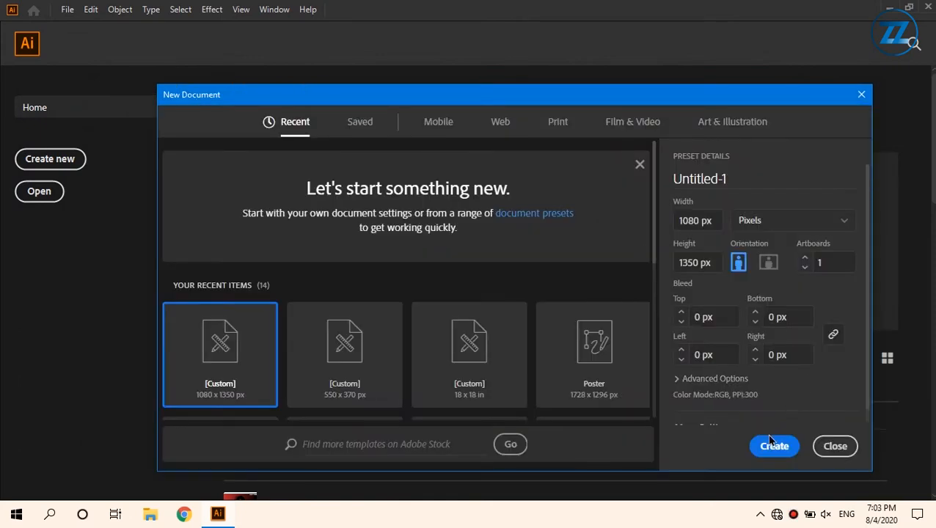
# Create a 1080 x 1350 px document and, while saving it, make and open a new folder named For YouTube Channel
pyautogui.click(769, 449)
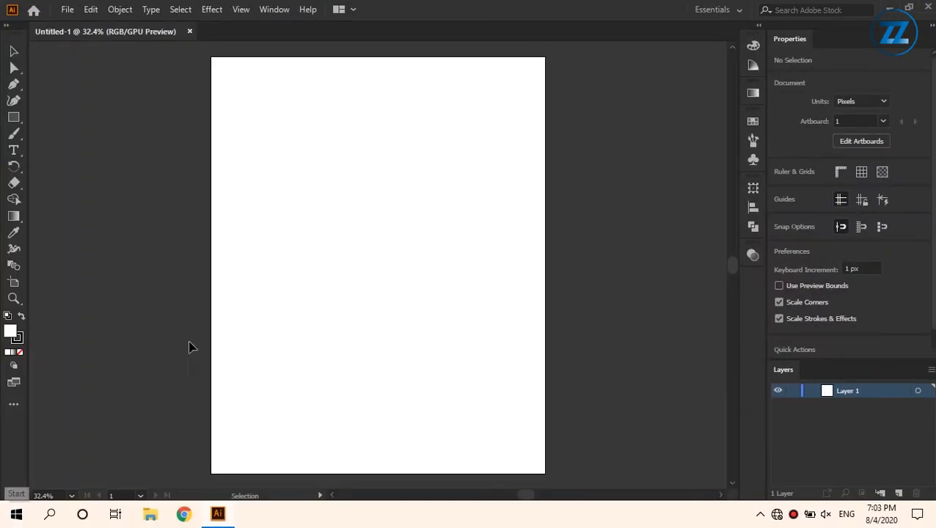
pyautogui.hotkey('ctrl', 's')
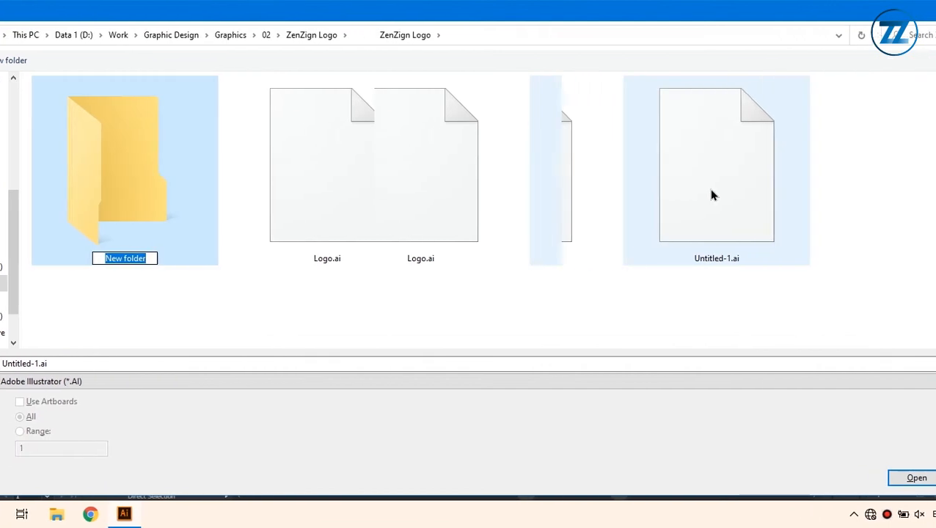
pyautogui.write('For YouTube Channel')
pyautogui.press('Return')
pyautogui.press('Return')
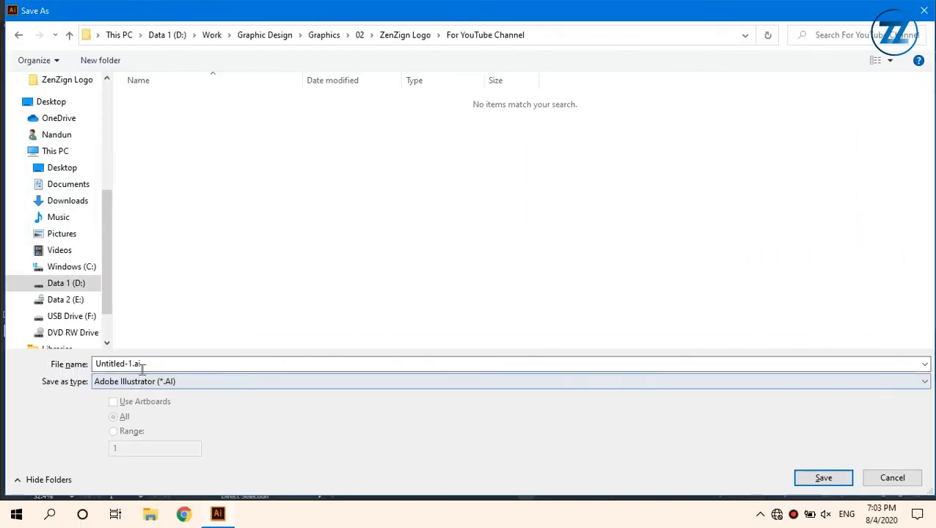
# Save the document as ZenZign Logo in Adobe Illustrator format with the default options
pyautogui.doubleClick(165, 364)
pyautogui.write('ZenZign Logo')
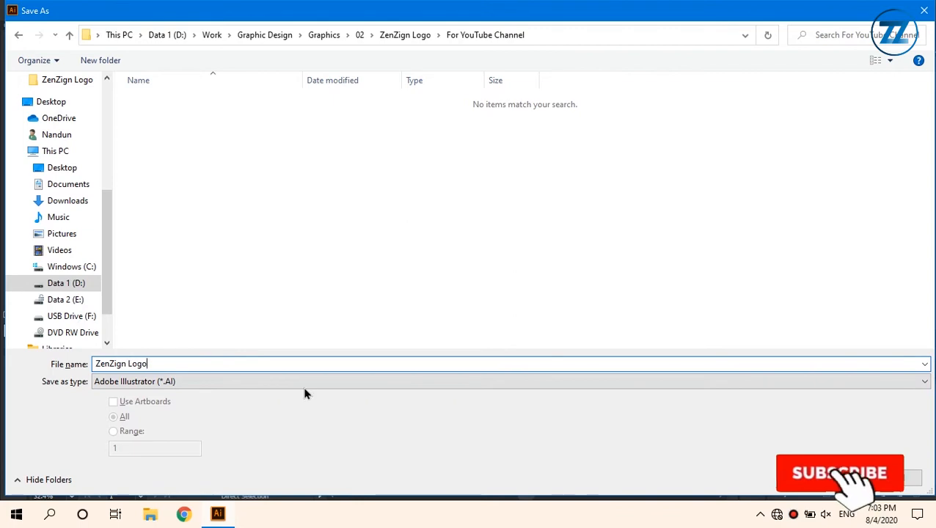
pyautogui.click(808, 486)
pyautogui.press('Return')
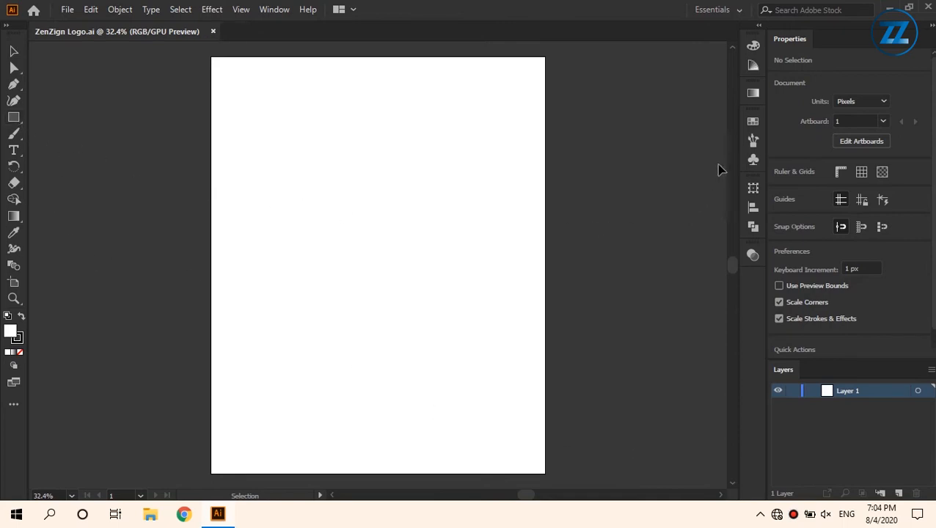
# Bring the group of three blue colour squares from Untitled-1.ai into the artboard's upper-left area and close Untitled-1.ai
pyautogui.click(753, 122)
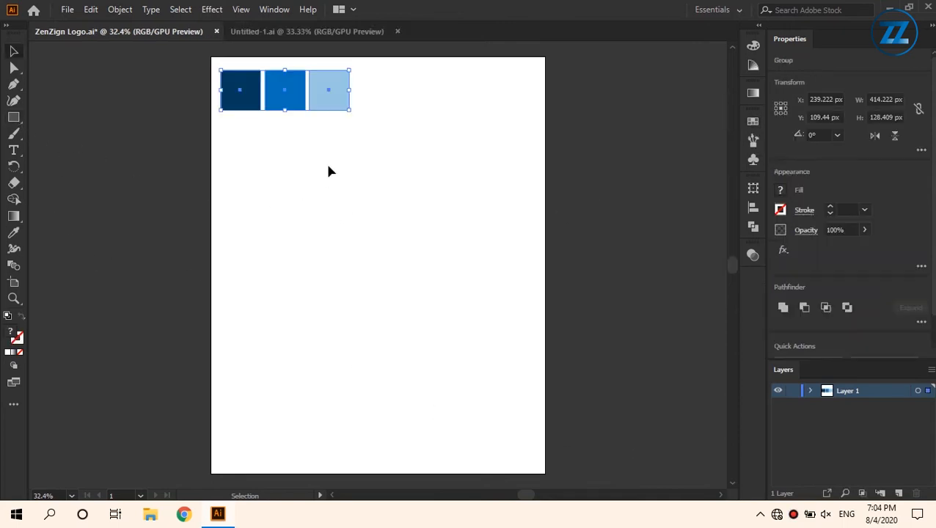
pyautogui.click(397, 32)
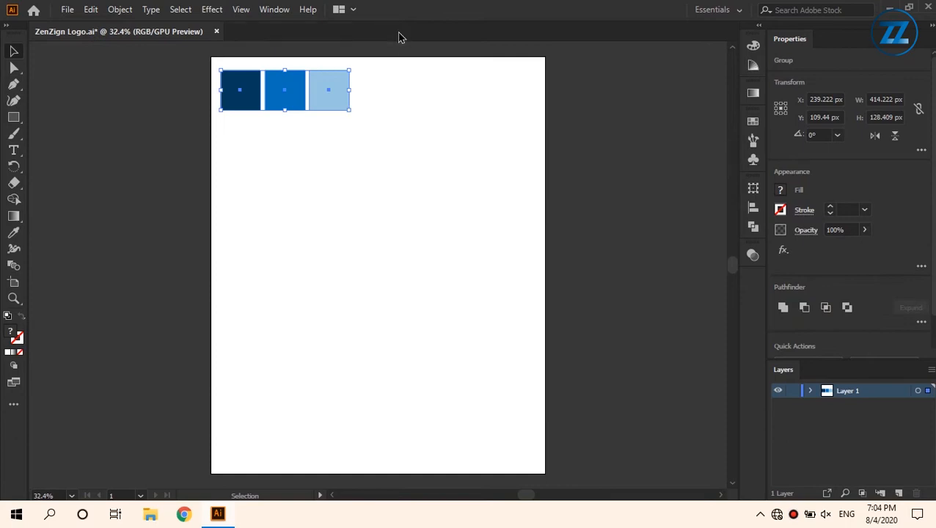
pyautogui.click(389, 125)
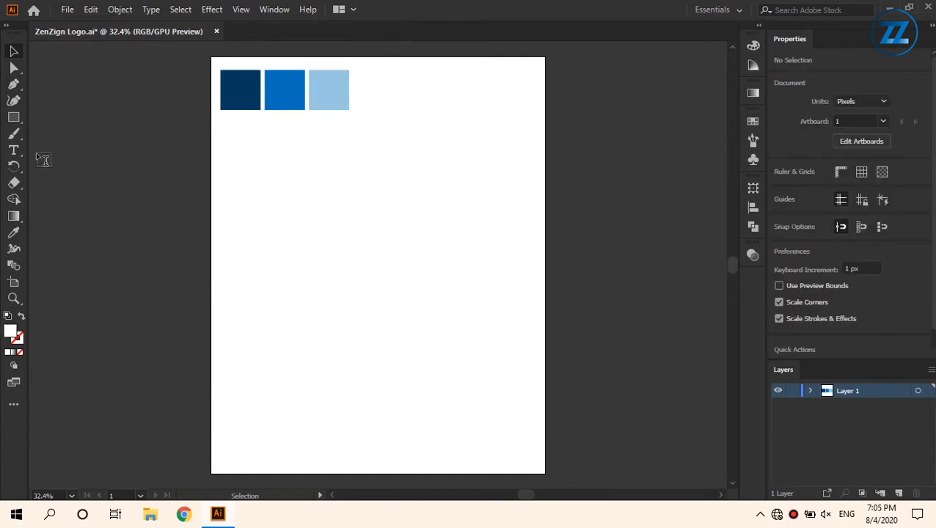
# Add a large letter Z to the artboard below the colour squares and set its font to Gotham Bold
pyautogui.click(295, 193)
pyautogui.press('Escape')
pyautogui.moveTo(300, 198); pyautogui.dragTo(543, 417)
pyautogui.click(919, 307)
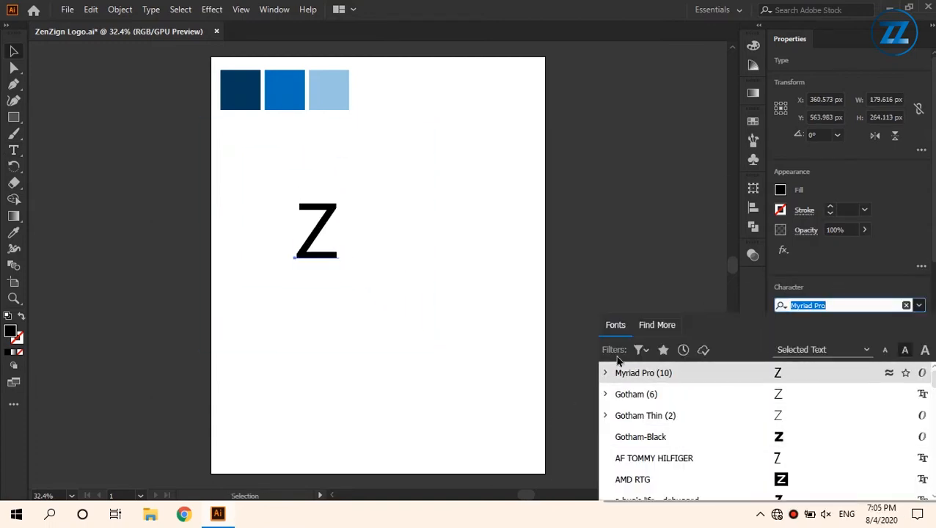
pyautogui.click(350, 352)
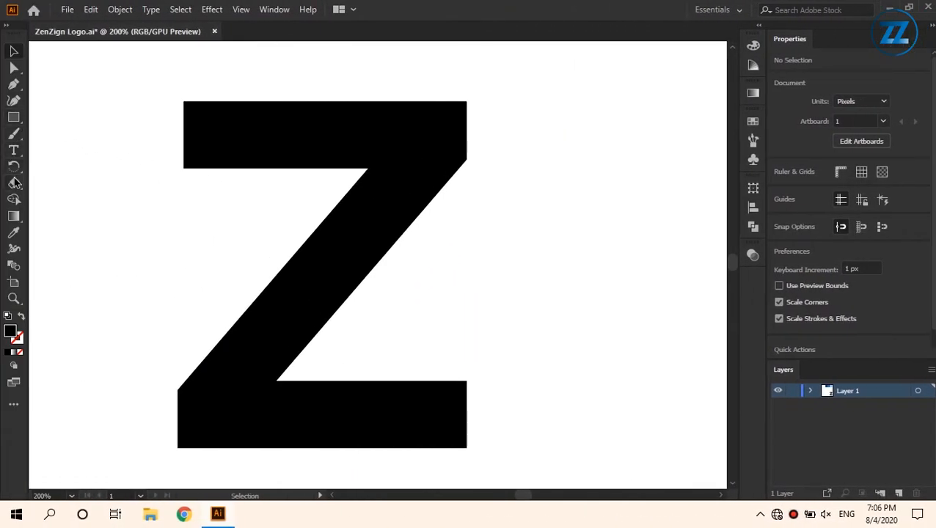
# Draw a 1 pt black diagonal line, about 25 px wide and 22 px high, up and right from the Z's upper inner corner
pyautogui.moveTo(14, 126); pyautogui.dragTo(80, 183)
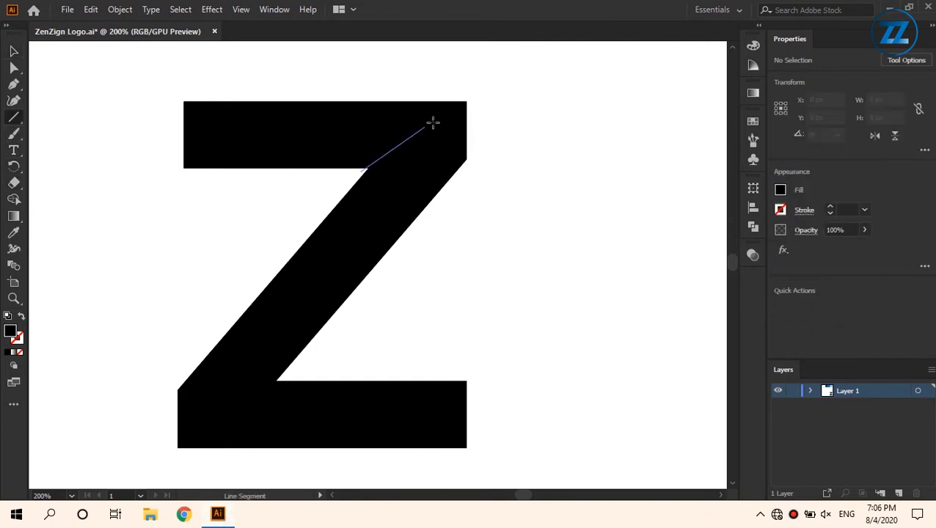
pyautogui.scroll(4, 408, 129)
pyautogui.hotkey('shift', 'x')
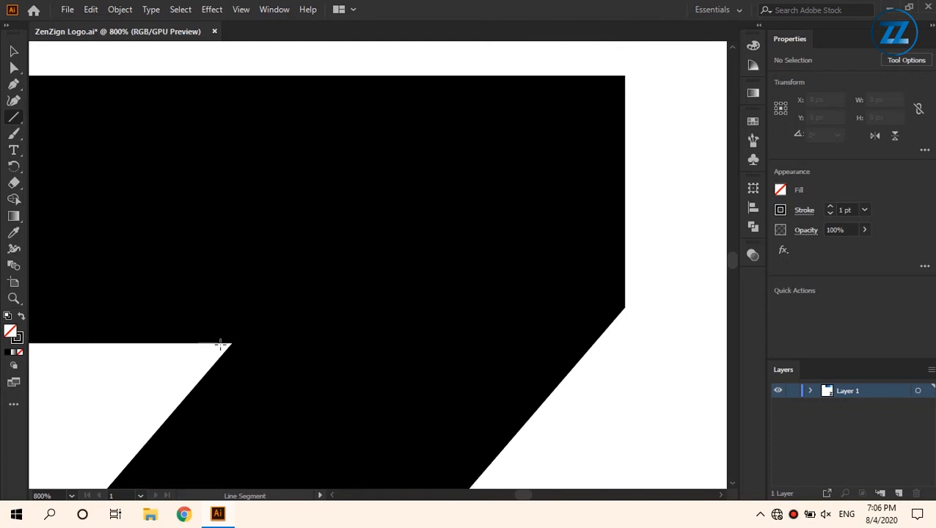
pyautogui.scroll(4, 248, 324)
pyautogui.moveTo(362, 248); pyautogui.dragTo(679, 236)
pyautogui.scroll(-3, 439, 178)
pyautogui.press('space')
pyautogui.moveTo(581, 388); pyautogui.dragTo(535, 239)
pyautogui.scroll(-4, 472, 236)
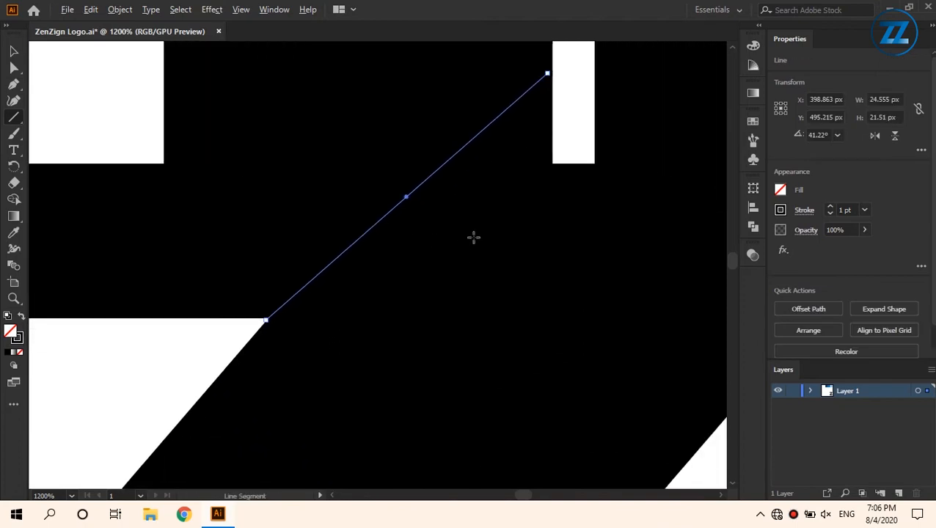
# Extend the diagonal line's upper end past the Z's top edge so it spans about 58 px by 55 px
pyautogui.press('a')
pyautogui.moveTo(501, 181); pyautogui.dragTo(639, 69)
pyautogui.press('v')
pyautogui.click(591, 355)
pyautogui.click(523, 314)
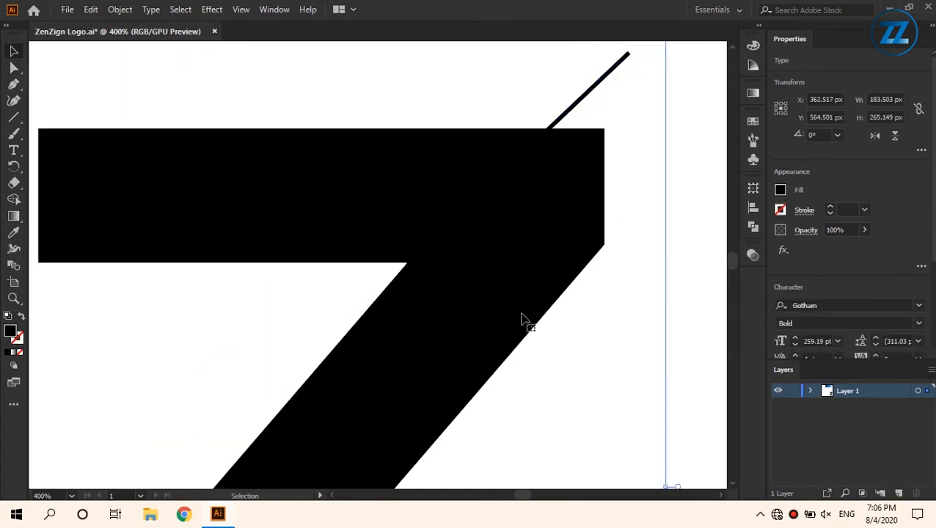
pyautogui.click(685, 309)
pyautogui.scroll(-3, 681, 316)
pyautogui.moveTo(661, 322); pyautogui.dragTo(463, 197)
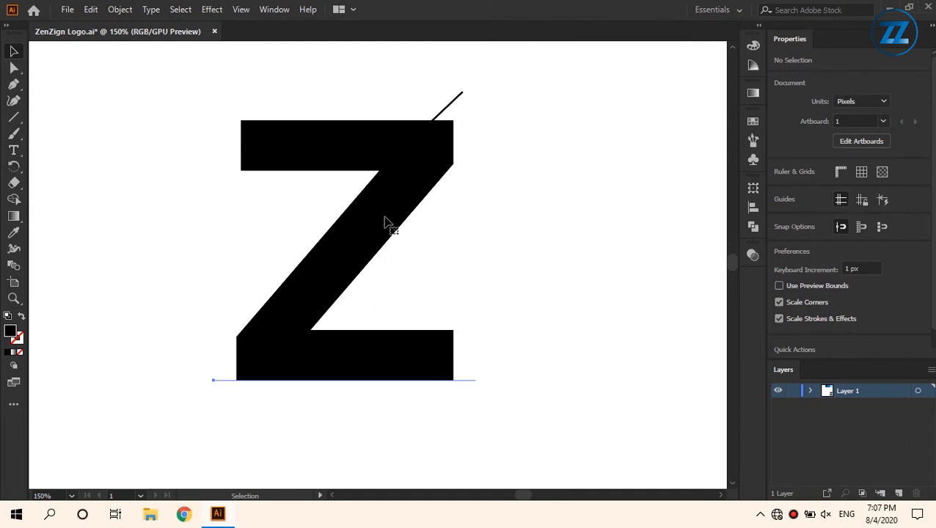
# Convert the letter Z to outlines
pyautogui.click(386, 222)
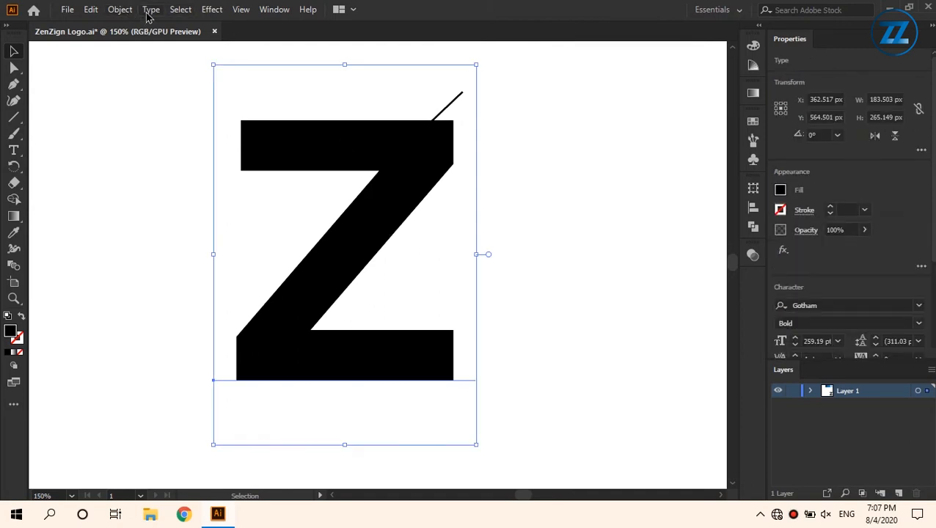
pyautogui.click(147, 15)
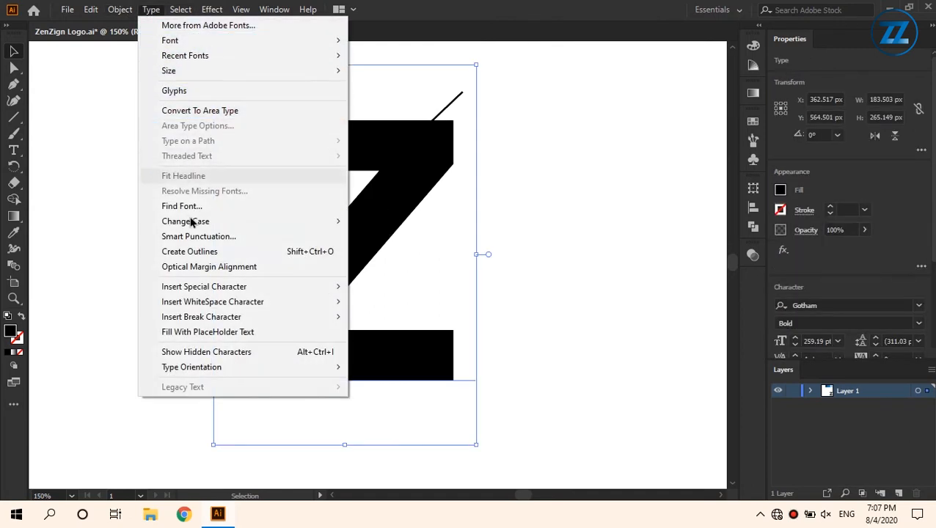
pyautogui.click(191, 251)
pyautogui.click(497, 282)
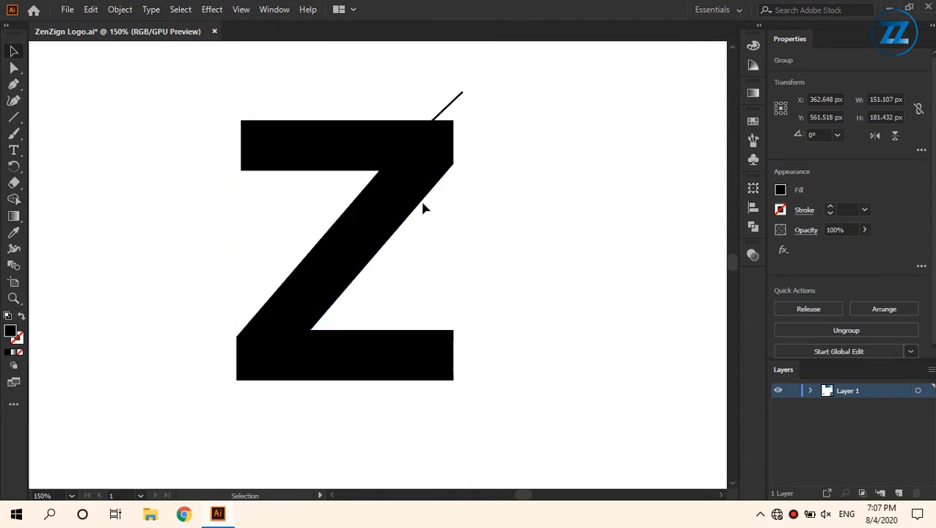
# Select the outlined Z and lock it
pyautogui.click(401, 183)
pyautogui.click(552, 253)
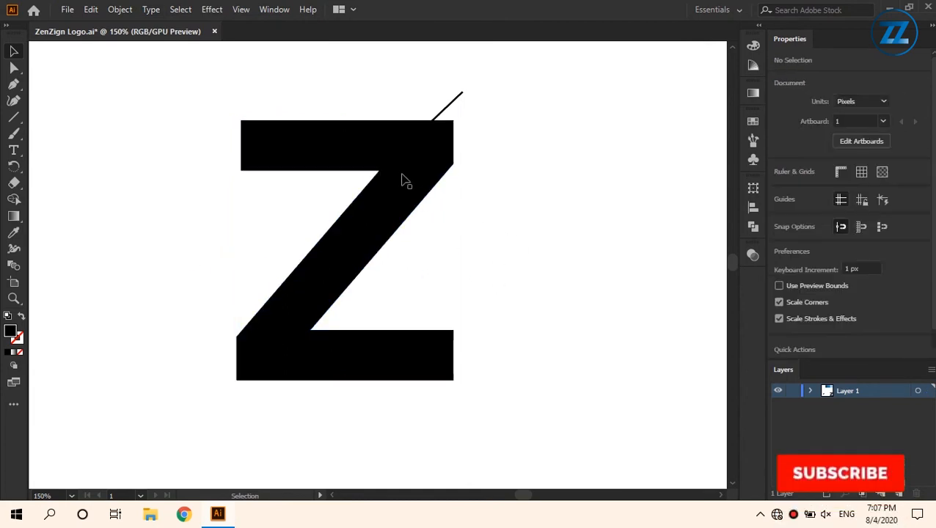
pyautogui.click(411, 166)
pyautogui.press('a')
pyautogui.press('v')
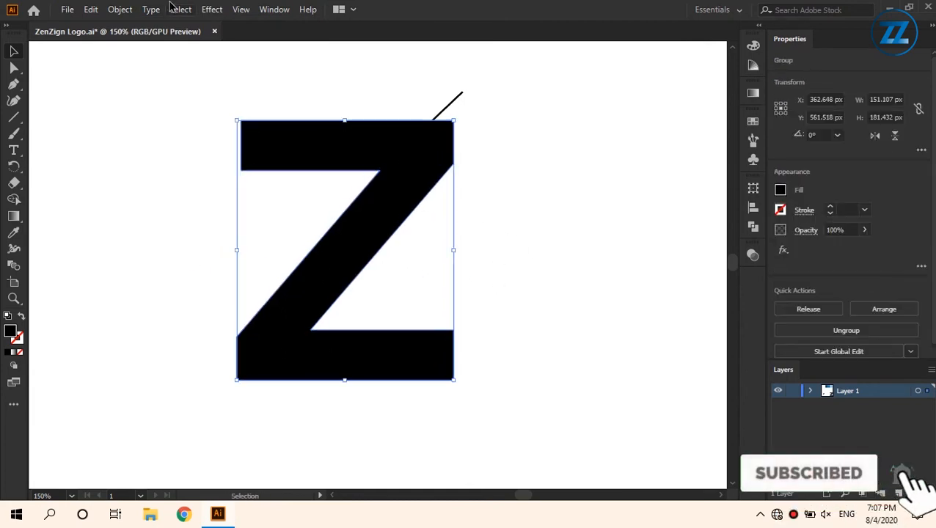
pyautogui.click(121, 10)
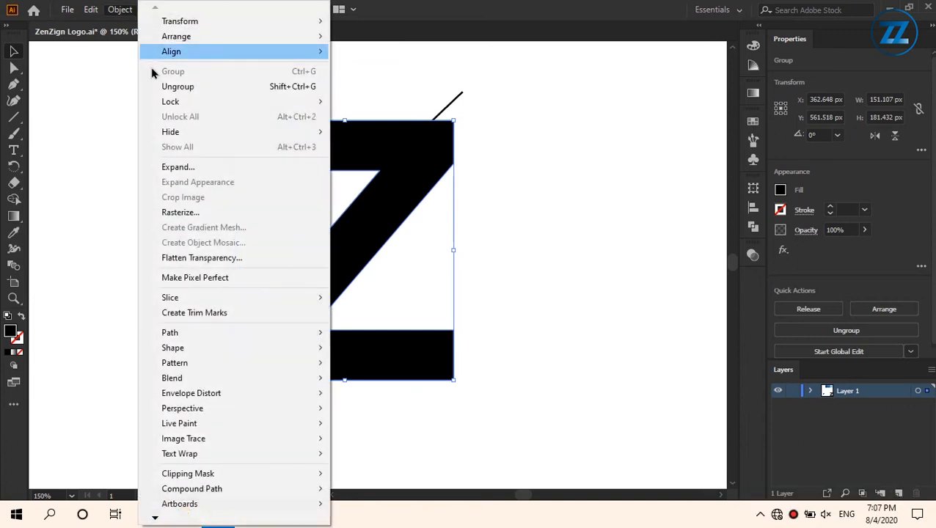
pyautogui.moveTo(168, 103)
pyautogui.click(344, 103)
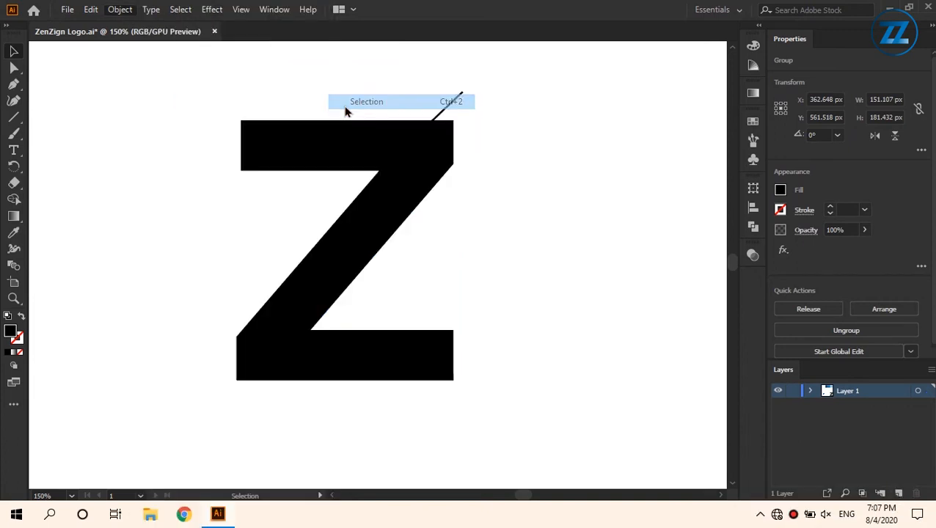
# Set the diagonal line's stroke colour to white
pyautogui.scroll(2, 429, 118)
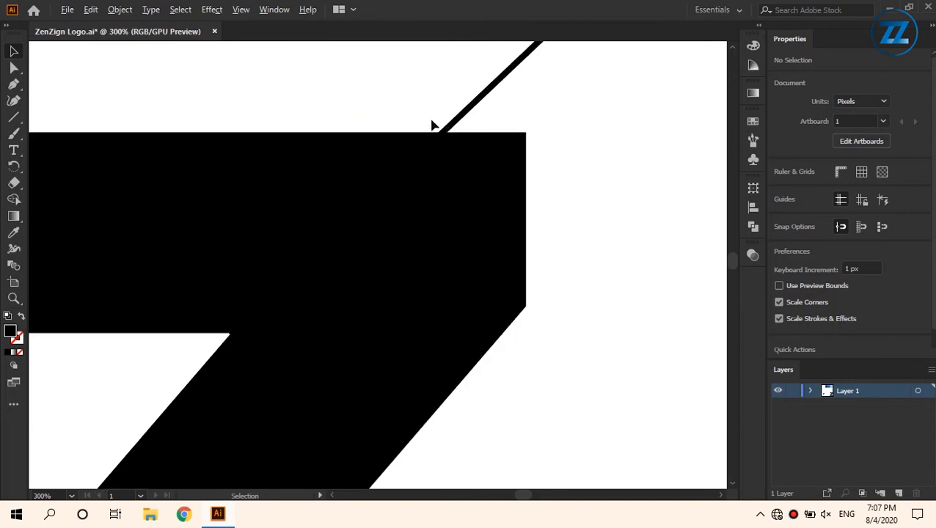
pyautogui.click(453, 130)
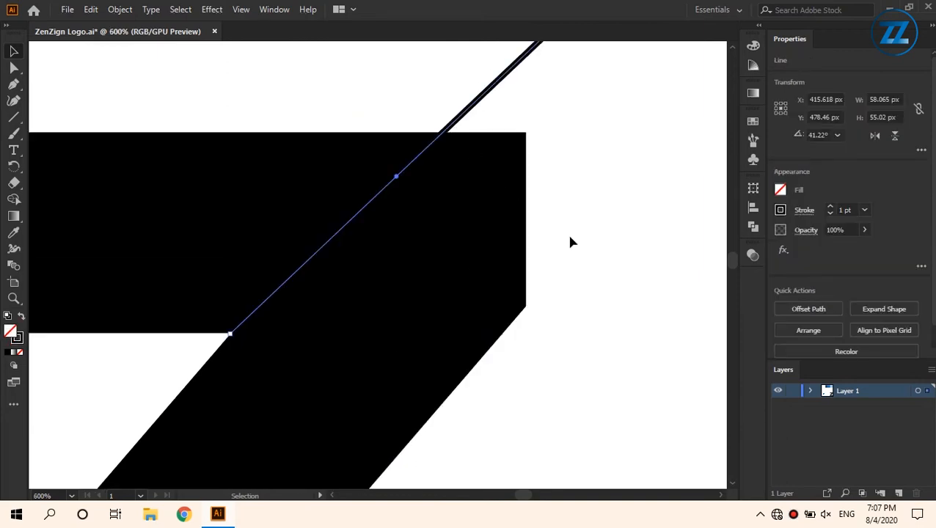
pyautogui.click(781, 191)
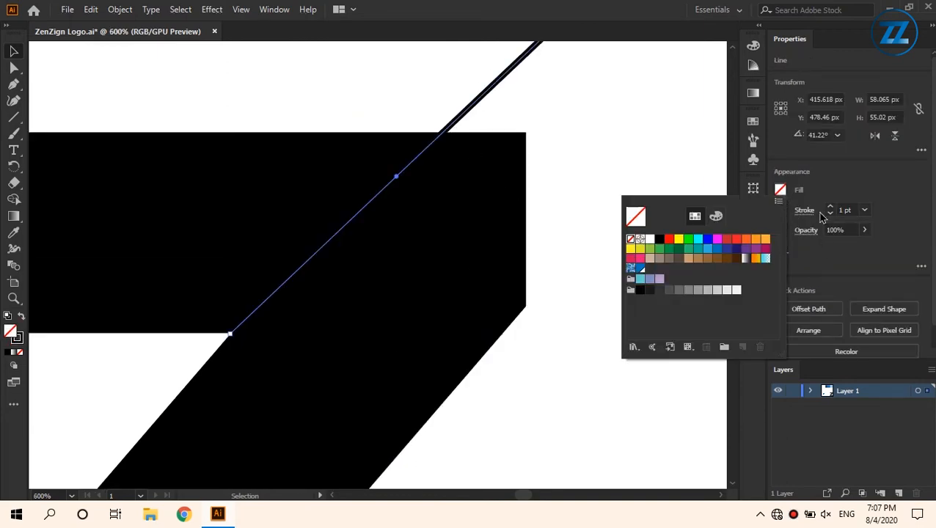
pyautogui.click(794, 212)
pyautogui.click(781, 210)
pyautogui.click(650, 259)
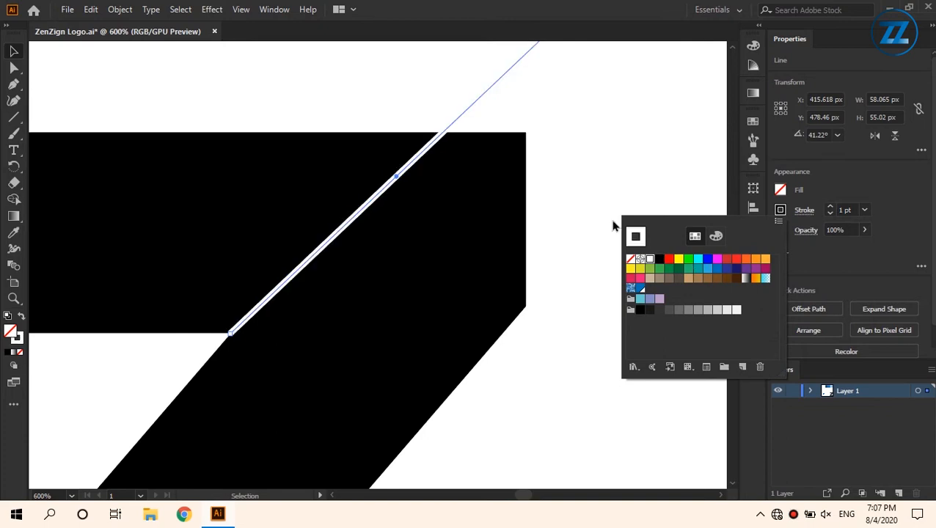
pyautogui.click(570, 124)
# Adjust the white line's lower end at the Z's upper inner corner with the Direct Selection tool
pyautogui.scroll(-1, 178, 299)
pyautogui.scroll(5, 481, 262)
pyautogui.press('a')
pyautogui.click(455, 276)
pyautogui.moveTo(455, 276); pyautogui.dragTo(427, 306)
pyautogui.click(336, 315)
# Draw a white 1 pt line at 225°, about 39 px wide and high, from the Z's lower inner corner past its bottom edge
pyautogui.scroll(-10, 334, 315)
pyautogui.scroll(6, 330, 285)
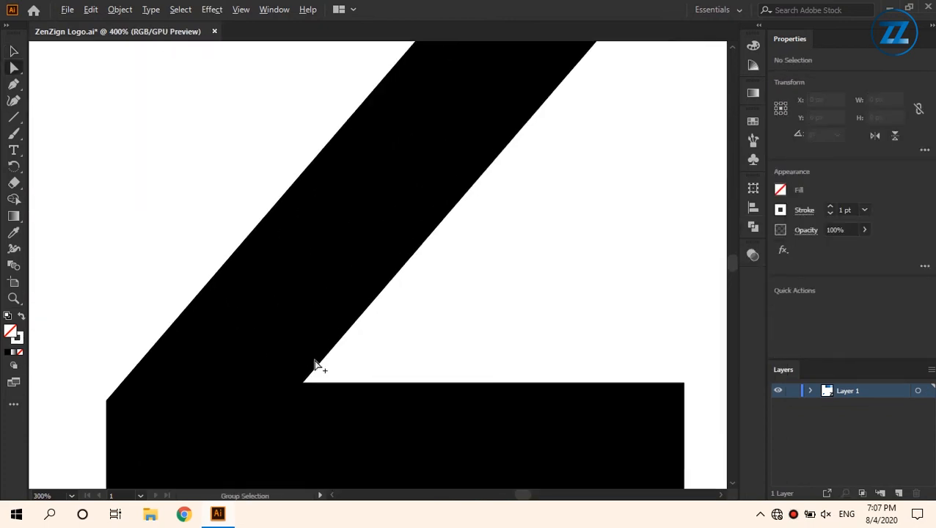
pyautogui.press('\\')
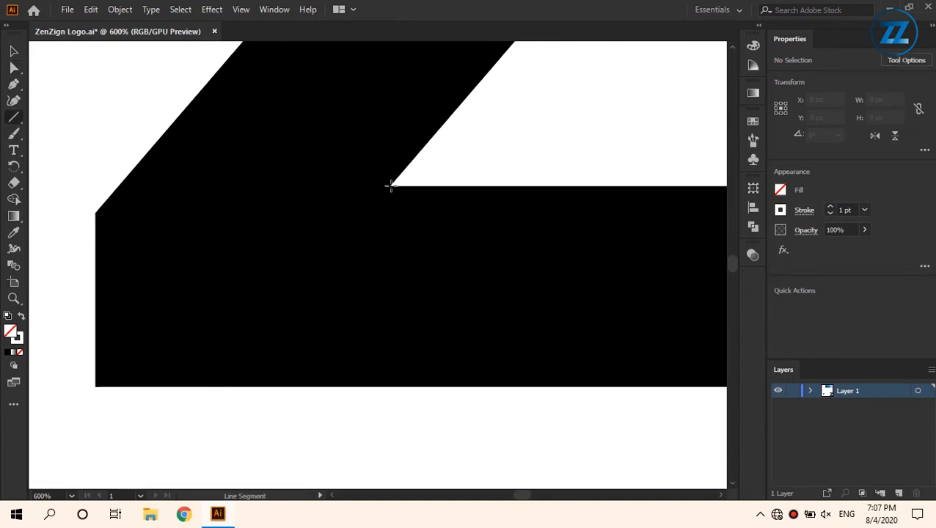
pyautogui.moveTo(296, 293); pyautogui.dragTo(179, 416)
pyautogui.press('v')
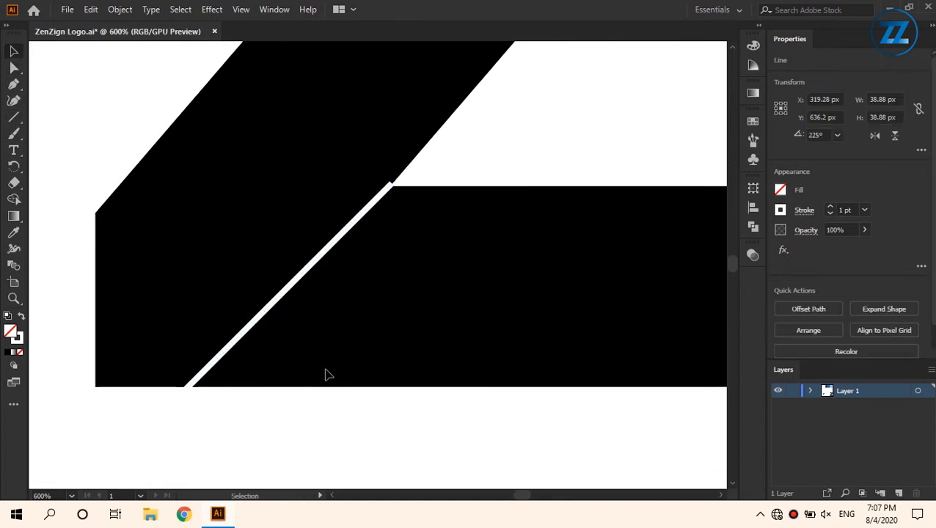
pyautogui.click(325, 401)
pyautogui.scroll(-3, 334, 353)
pyautogui.moveTo(308, 380); pyautogui.dragTo(236, 455)
pyautogui.scroll(-1, 455, 177)
# Try to trim the upper white line with the Shape Builder while only the two white lines are selected
pyautogui.press('h')
pyautogui.moveTo(456, 183); pyautogui.dragTo(483, 262)
pyautogui.moveTo(277, 226); pyautogui.dragTo(359, 387)
pyautogui.hotkey('shift', 'm')
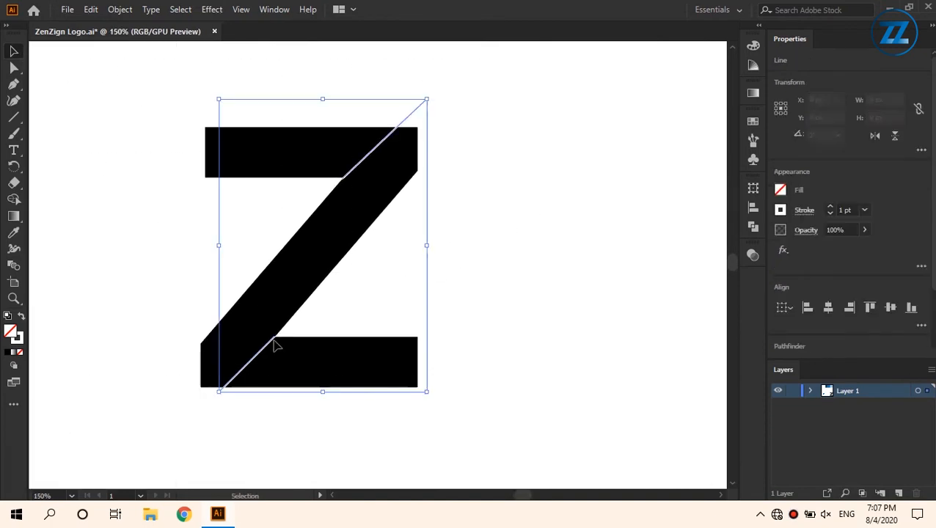
pyautogui.keyDown('alt'); pyautogui.click(400, 115); pyautogui.keyUp('alt')
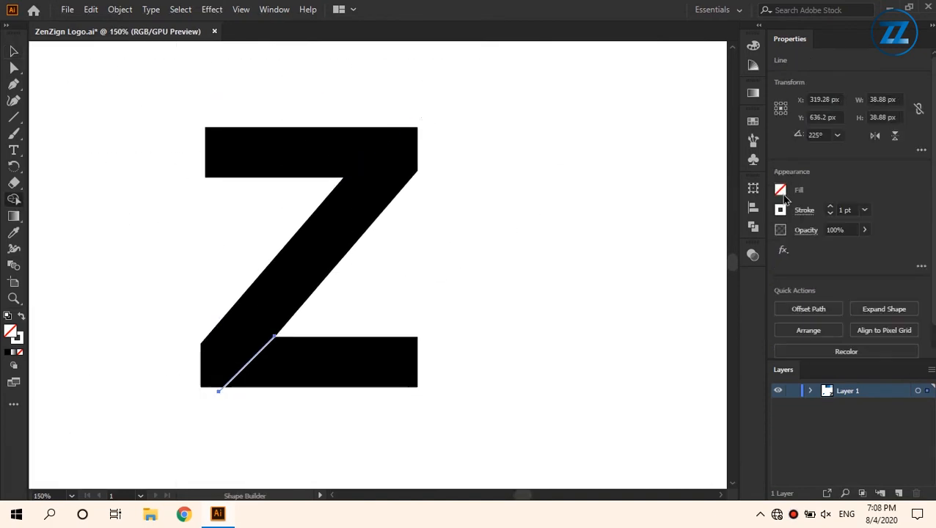
pyautogui.hotkey('ctrl', 'z')
pyautogui.press('v')
pyautogui.click(480, 180)
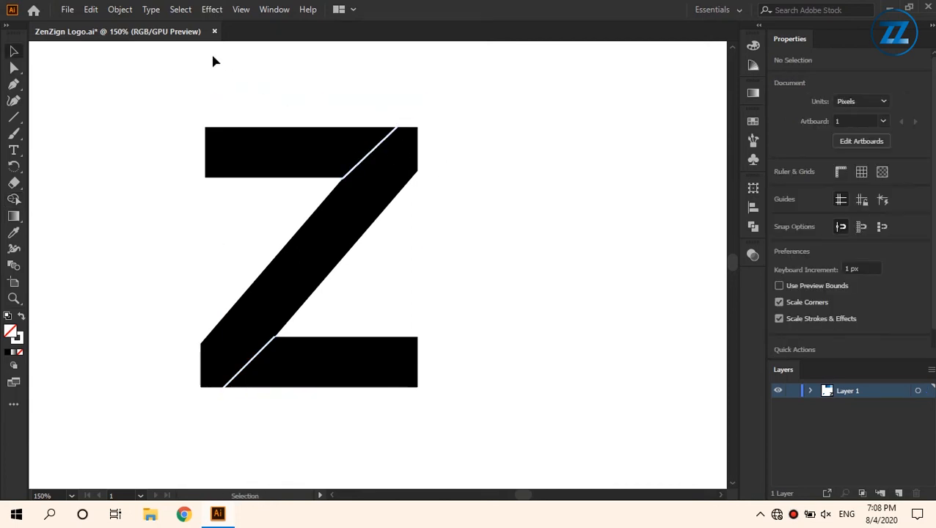
# Unlock all objects, then recolour the Z's upper bar orange with the Shape Builder across the Z and both white lines
pyautogui.click(121, 10)
pyautogui.click(168, 115)
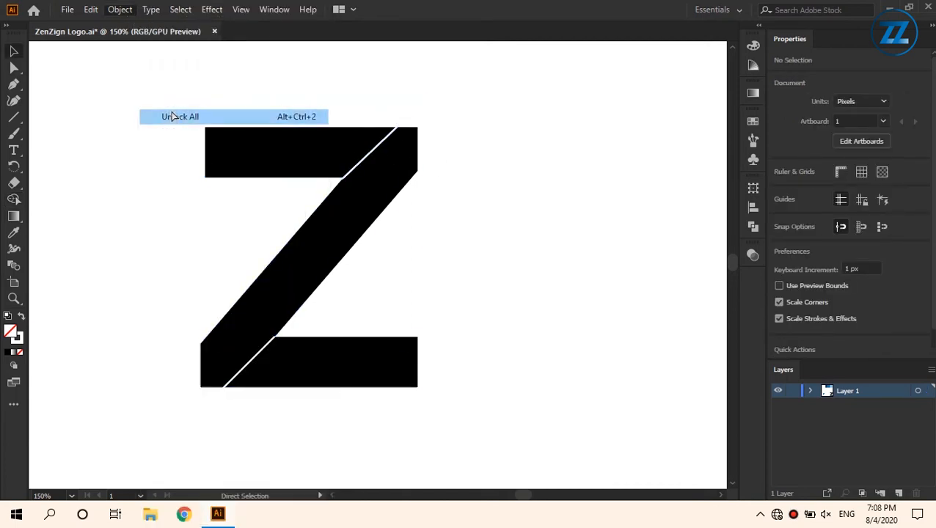
pyautogui.moveTo(79, 69); pyautogui.dragTo(498, 415)
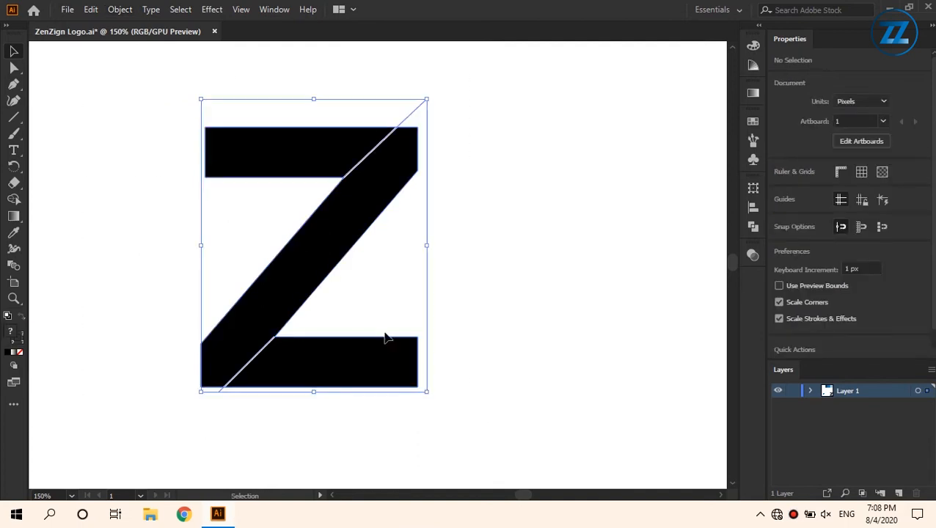
pyautogui.click(14, 198)
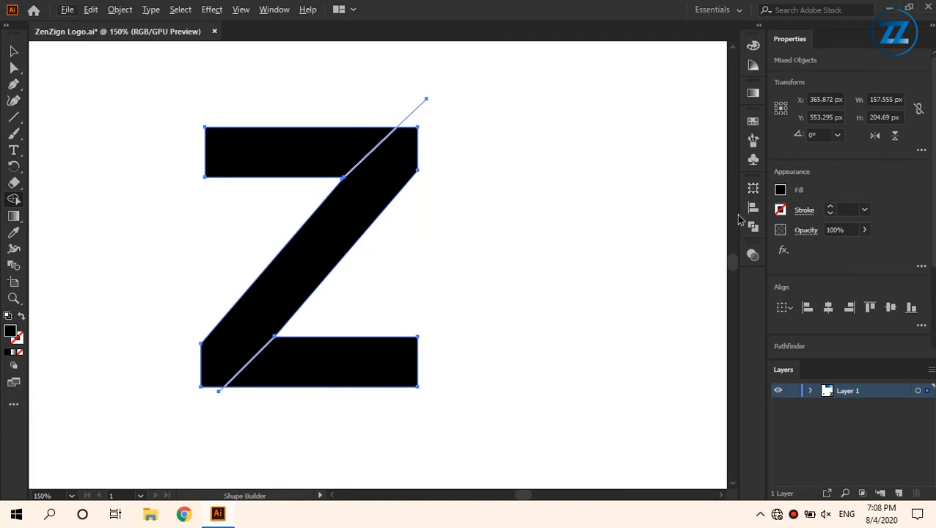
pyautogui.click(780, 192)
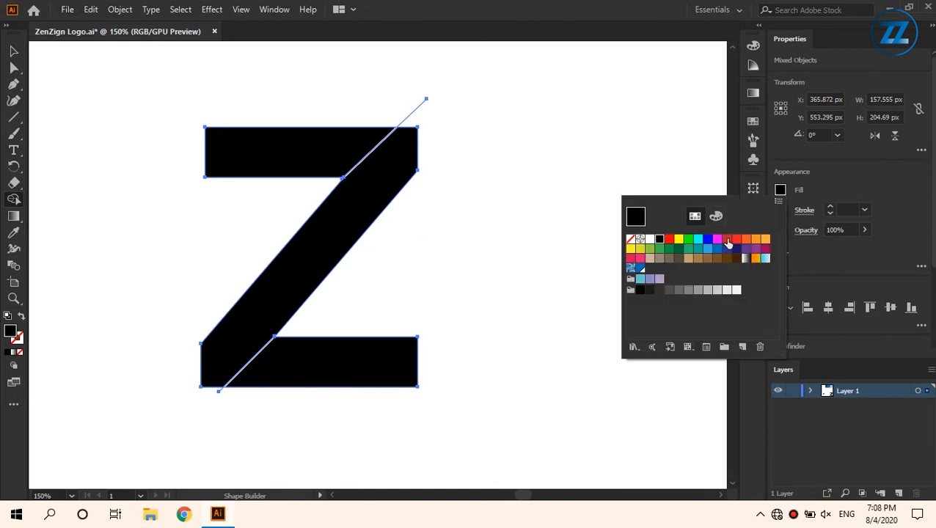
pyautogui.click(290, 157)
pyautogui.click(287, 160)
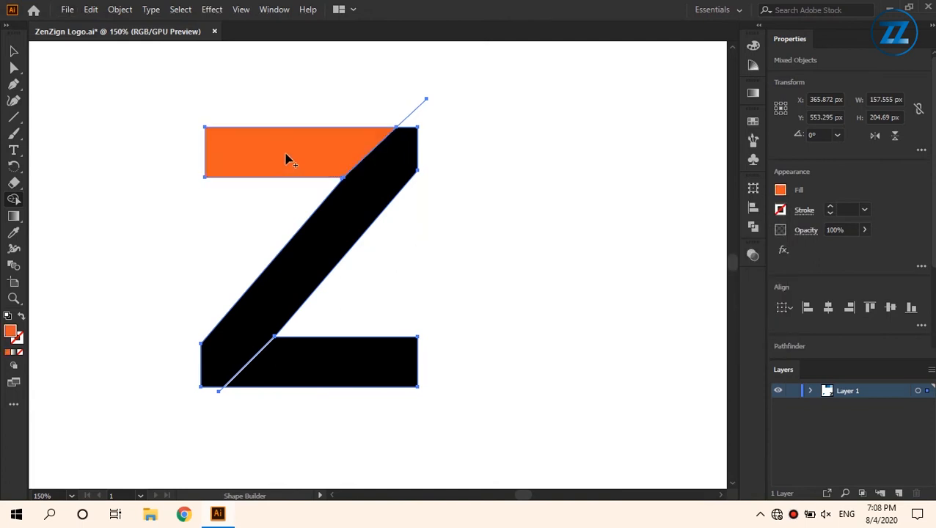
# Try to separate the Z's lower bar in orange with the Shape Builder, undo it and clear the selection
pyautogui.click(344, 356)
pyautogui.hotkey('ctrl', 'z')
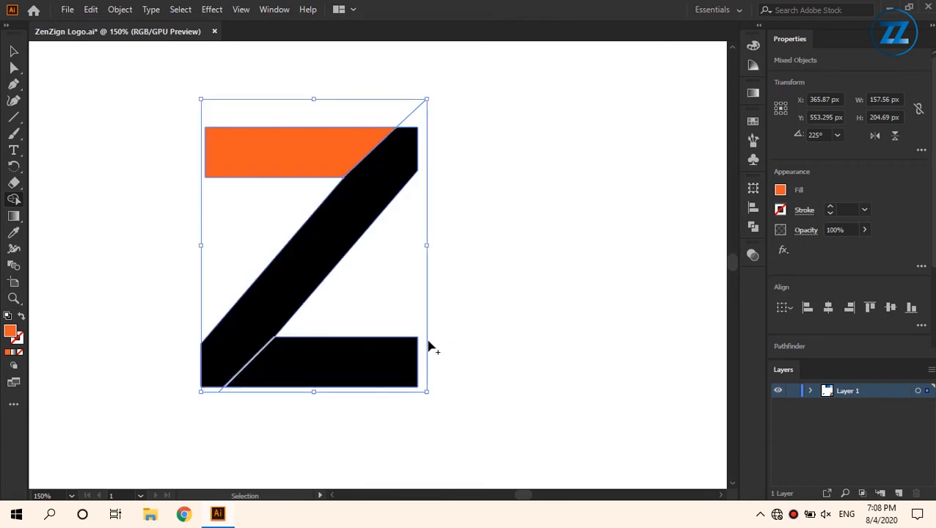
pyautogui.press('v')
pyautogui.click(537, 276)
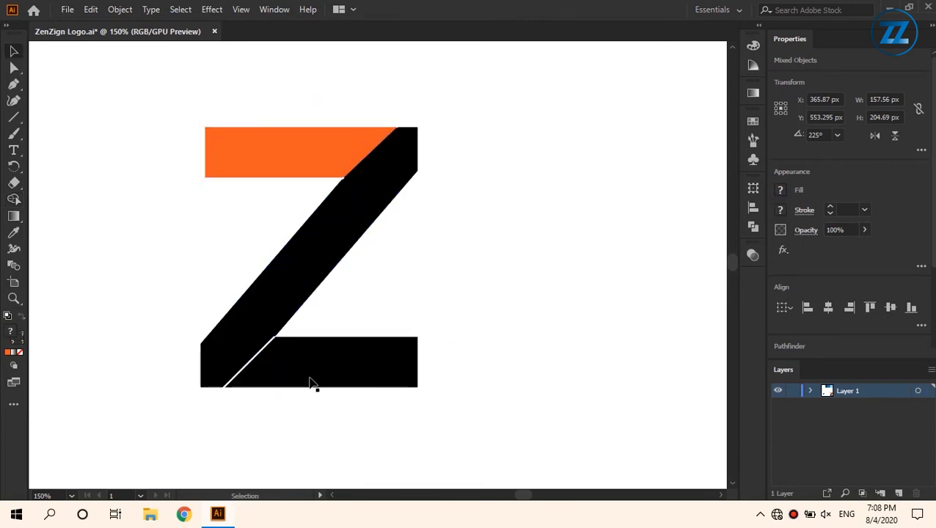
# Shift the lower white line slightly up and to the right so its upper end passes the Z's lower inner corner
pyautogui.click(228, 386)
pyautogui.scroll(8, 228, 387)
pyautogui.moveTo(343, 332); pyautogui.dragTo(422, 281)
pyautogui.moveTo(388, 189); pyautogui.dragTo(428, 163)
pyautogui.scroll(-9, 427, 163)
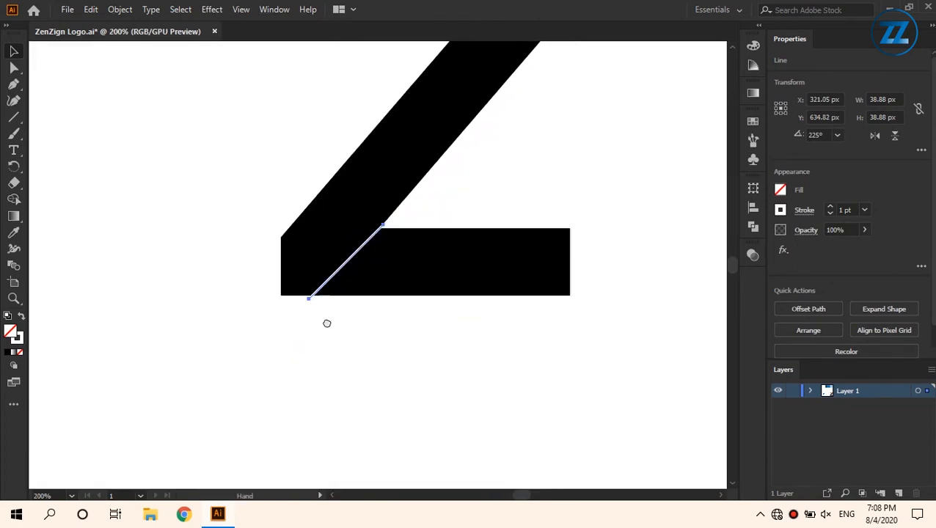
# Recolour the Z's lower bar orange with the Shape Builder and trim the upper line's overhang
pyautogui.moveTo(431, 375); pyautogui.dragTo(217, 146)
pyautogui.click(14, 199)
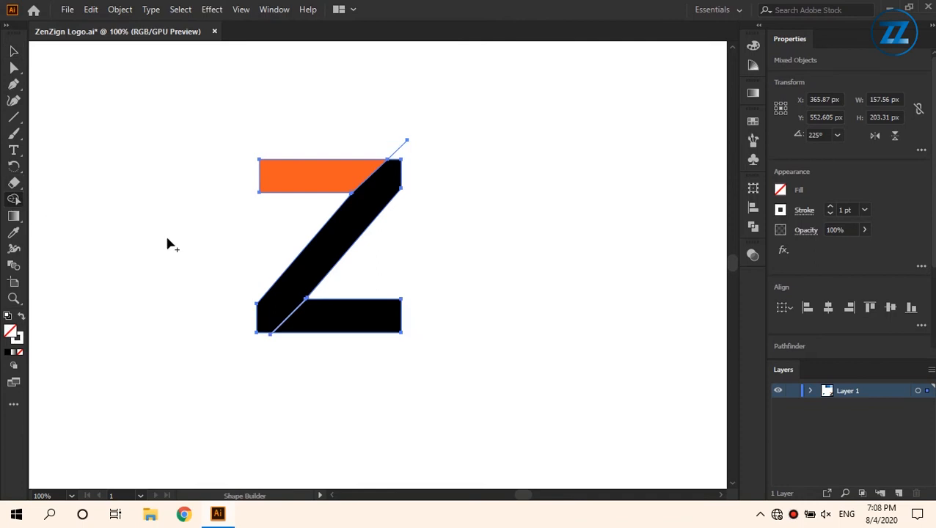
pyautogui.click(781, 190)
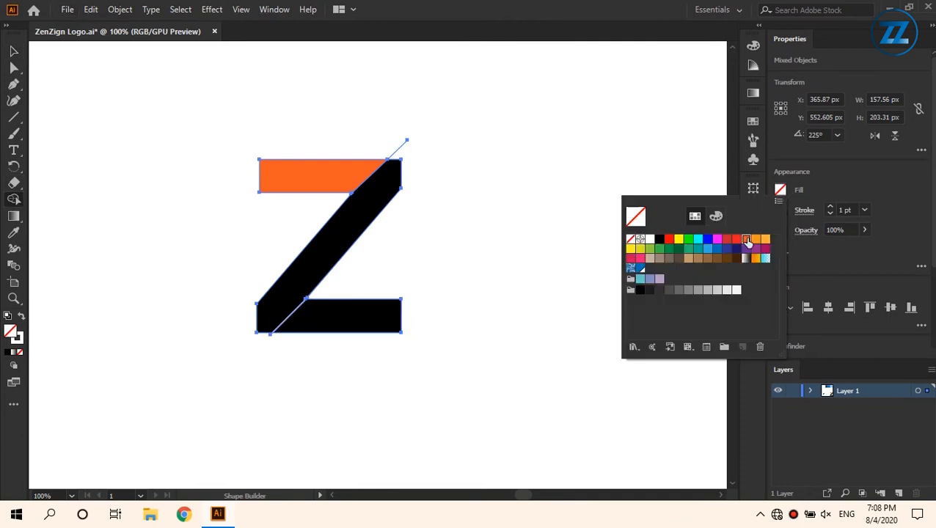
pyautogui.click(748, 241)
pyautogui.click(323, 321)
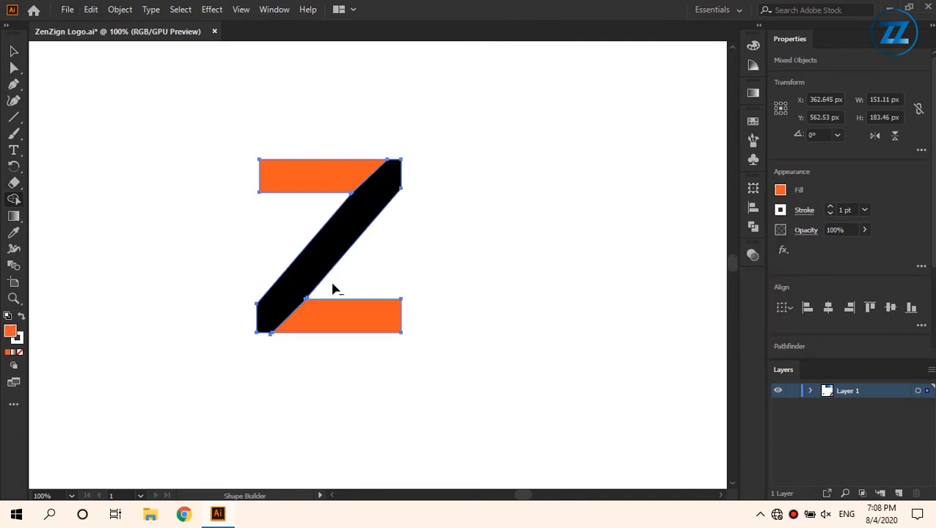
# Trim the leftover line end below the Z's bottom edge with the Shape Builder and deselect the artwork
pyautogui.scroll(5, 287, 323)
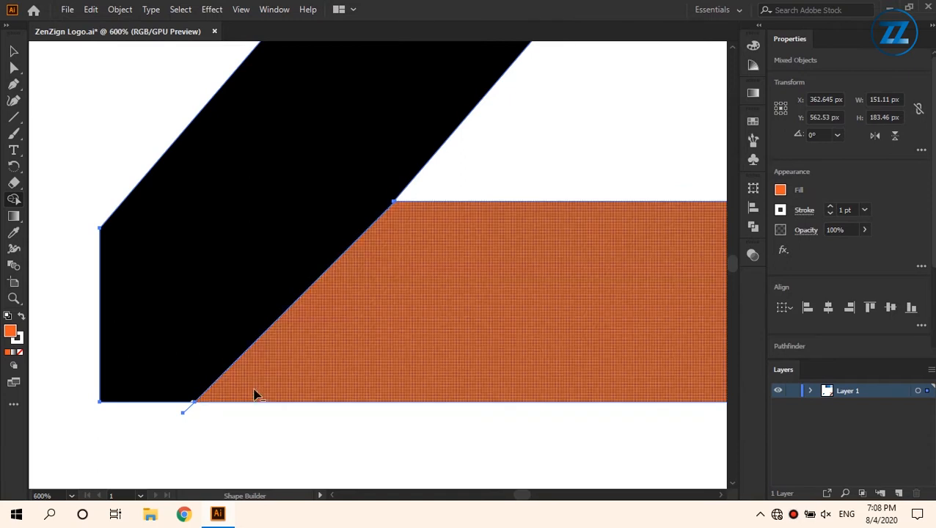
pyautogui.press('v')
pyautogui.click(303, 438)
pyautogui.scroll(-5, 303, 430)
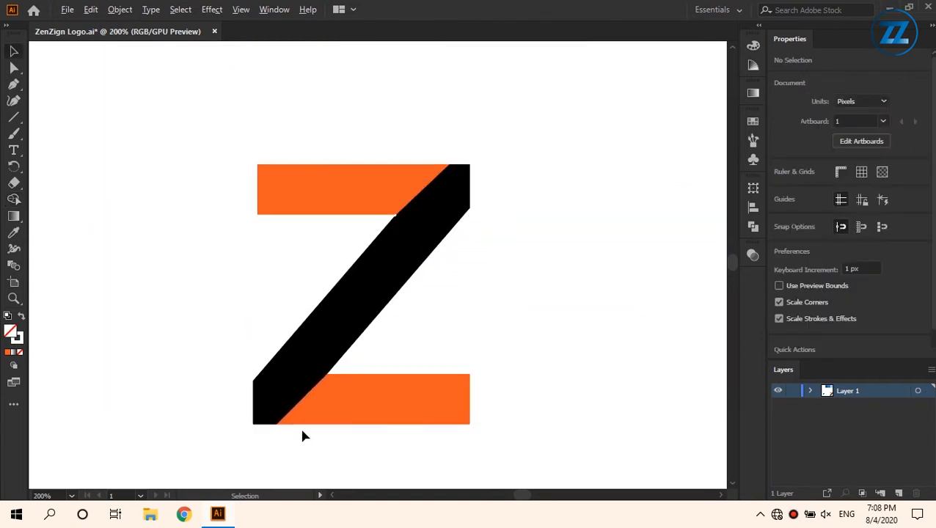
# Ungroup the Z so the two orange bars and the black diagonal are separate objects
pyautogui.moveTo(412, 386); pyautogui.dragTo(401, 379)
pyautogui.scroll(-1, 365, 367)
pyautogui.moveTo(355, 328); pyautogui.dragTo(298, 339)
pyautogui.hotkey('ctrl', 'F9')
pyautogui.click(264, 320)
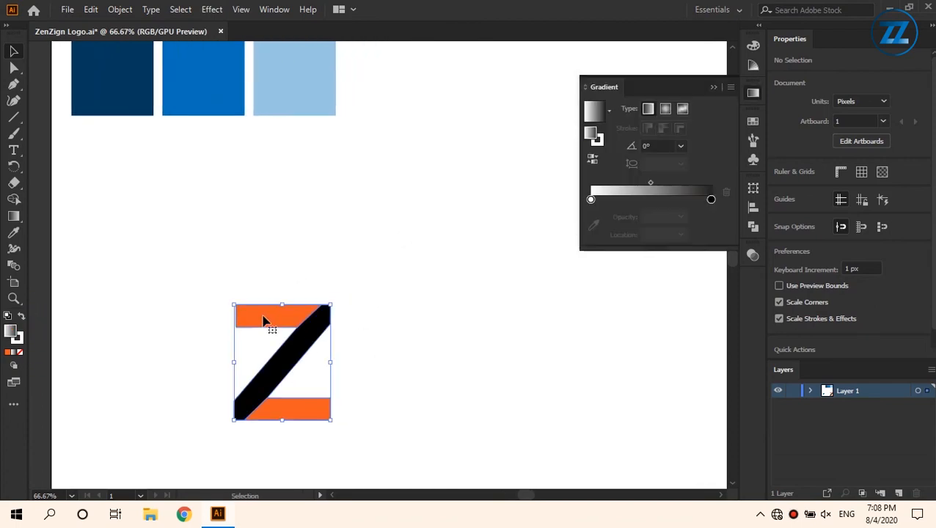
pyautogui.click(120, 8)
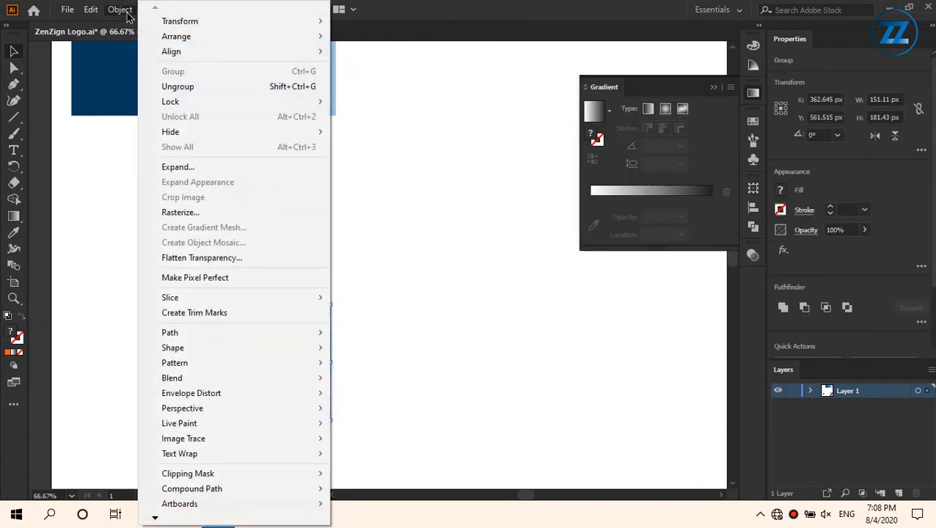
pyautogui.click(171, 87)
pyautogui.click(366, 283)
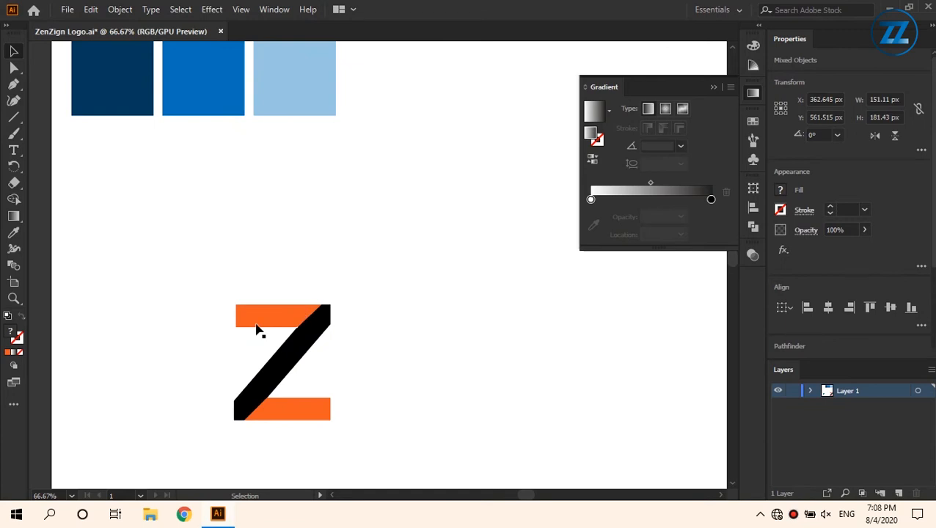
# Fill the Z's upper bar with the white-to-black linear gradient
pyautogui.click(258, 323)
pyautogui.moveTo(427, 235); pyautogui.dragTo(430, 243)
pyautogui.click(606, 192)
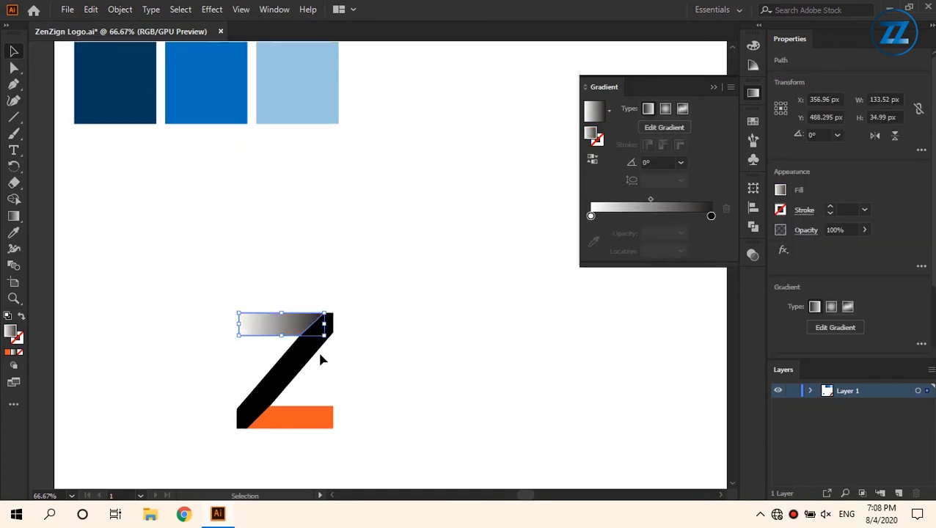
# Fill the Z's diagonal with the medium blue sampled from the middle palette square
pyautogui.click(286, 376)
pyautogui.click(13, 233)
pyautogui.click(195, 94)
pyautogui.click(15, 59)
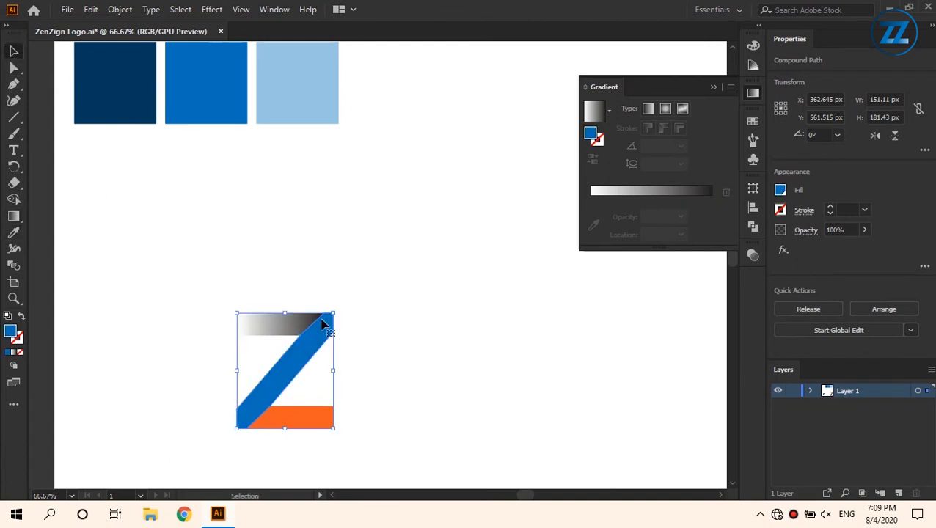
# Set the upper bar's gradient stops to dark blue at 0% and medium blue at 100%, sampled from the palette squares
pyautogui.click(272, 334)
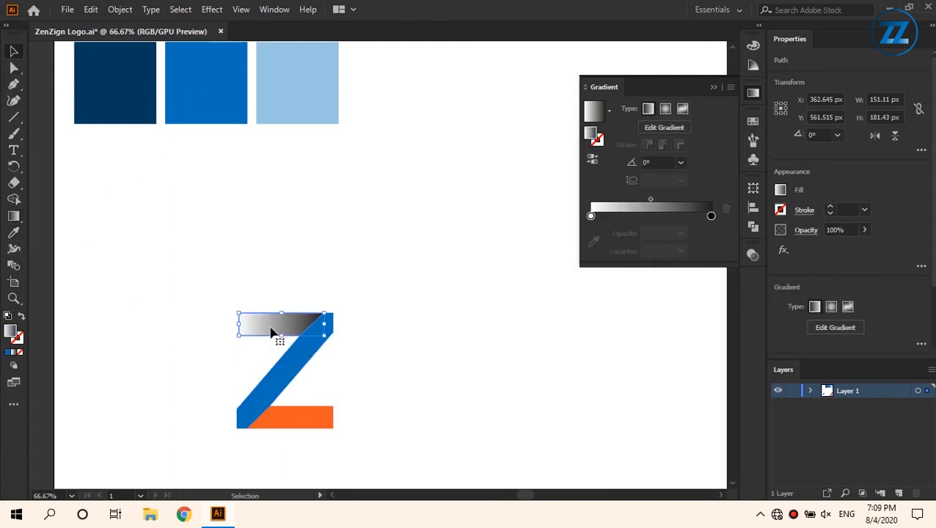
pyautogui.doubleClick(591, 216)
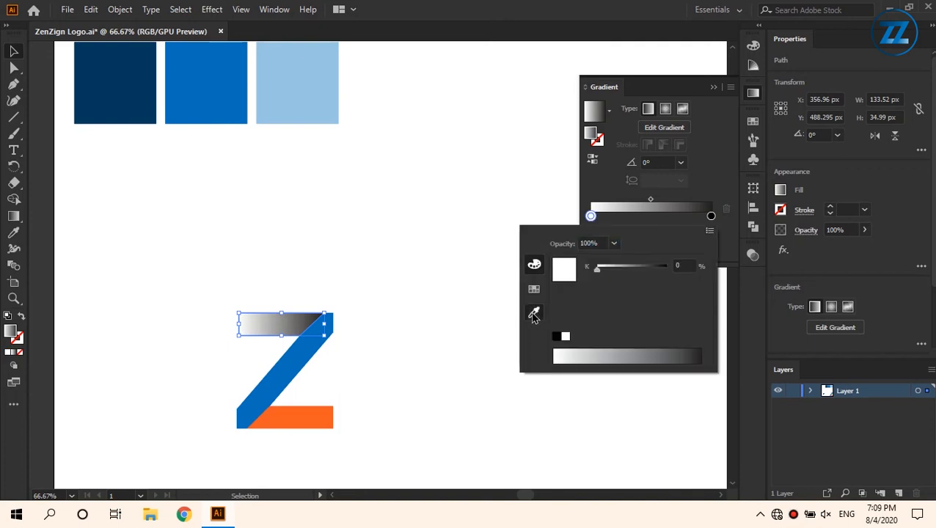
pyautogui.click(535, 316)
pyautogui.click(125, 89)
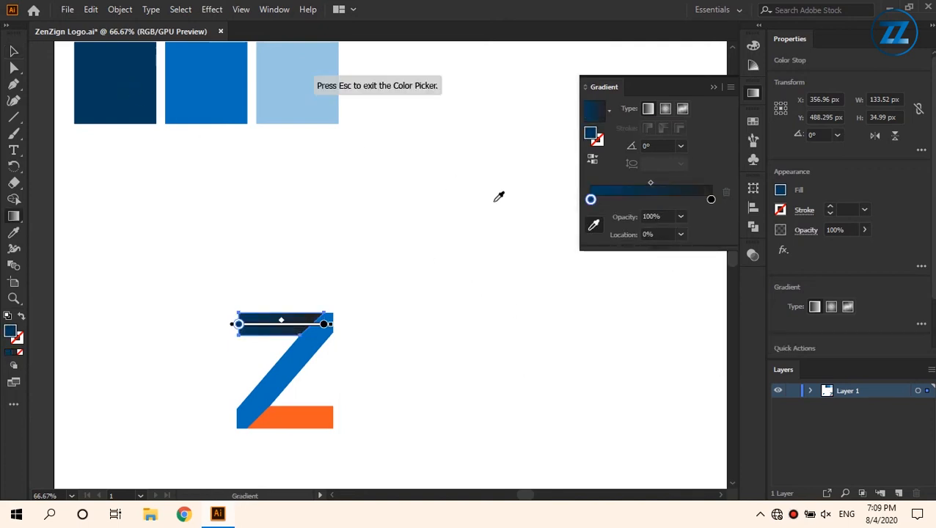
pyautogui.doubleClick(712, 201)
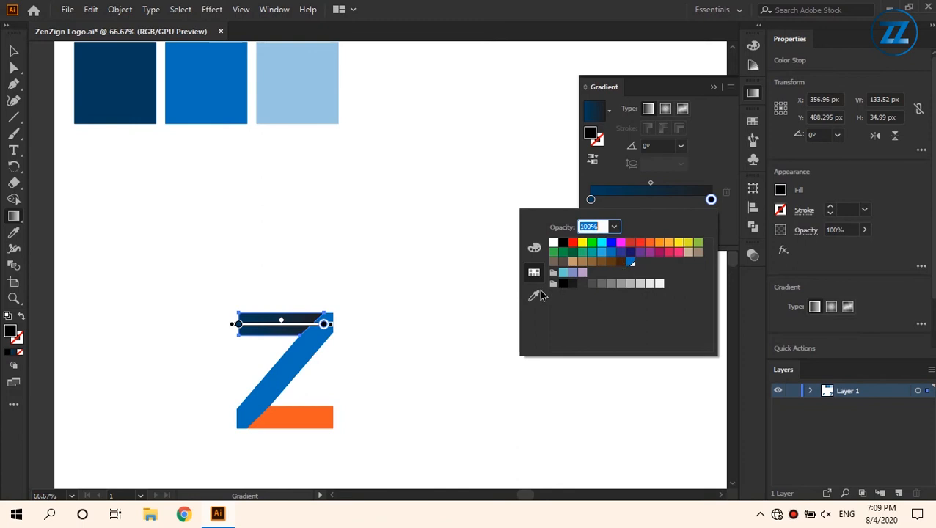
pyautogui.click(537, 296)
pyautogui.click(220, 84)
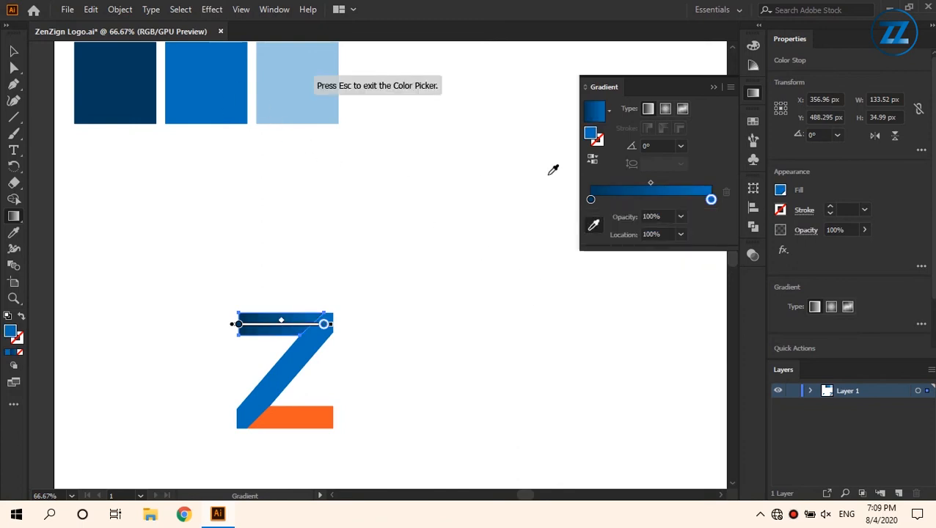
# Reverse the upper bar's gradient direction and deselect the bar
pyautogui.click(593, 163)
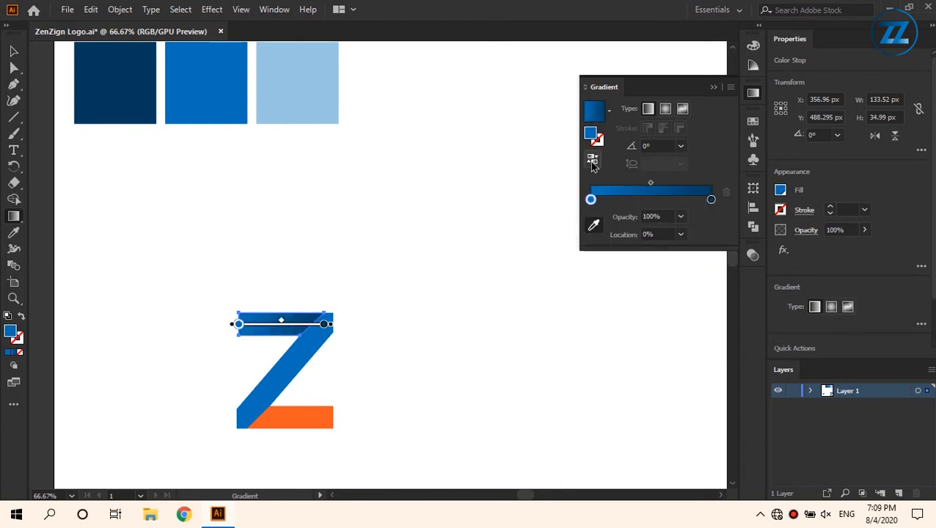
pyautogui.click(752, 96)
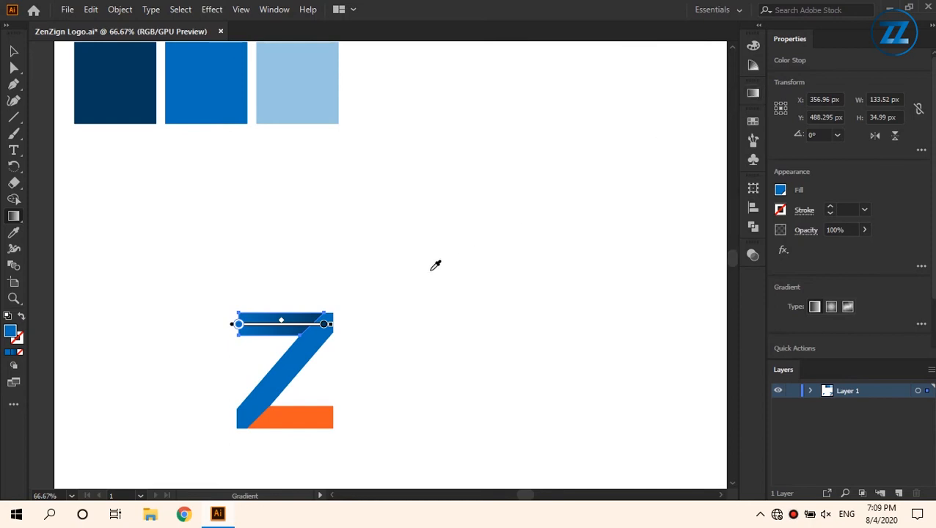
pyautogui.press('v')
pyautogui.click(399, 290)
# Examine the recoloured Z and the joins between its diagonal and its two bars
pyautogui.press('space')
pyautogui.moveTo(207, 395); pyautogui.dragTo(314, 375)
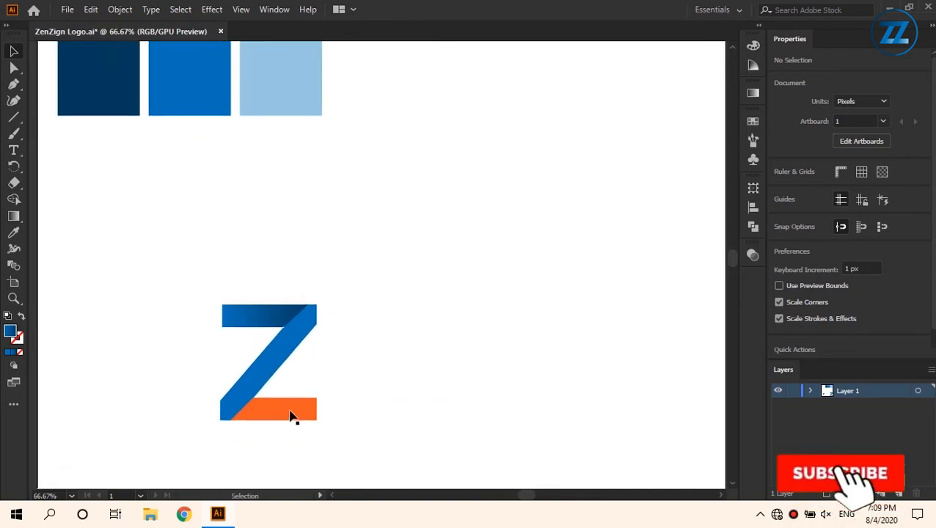
pyautogui.press('space')
pyautogui.moveTo(197, 410); pyautogui.dragTo(237, 392)
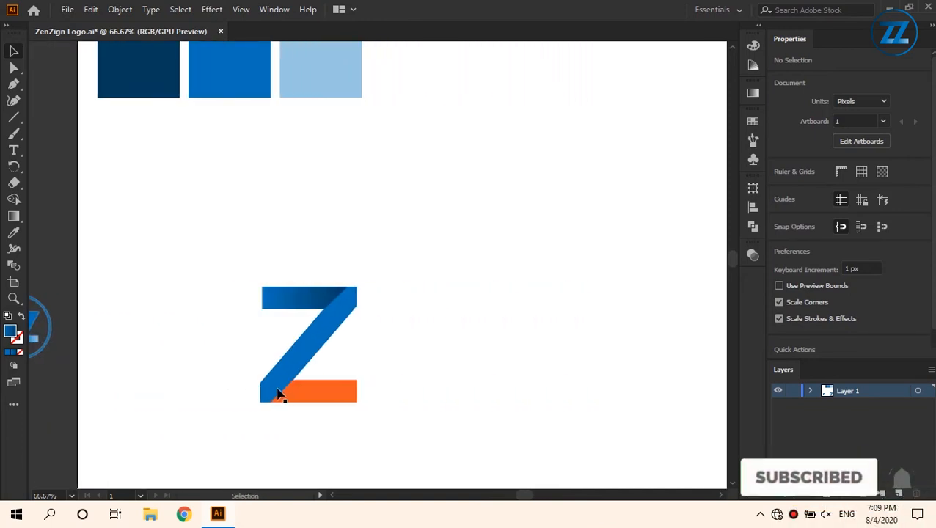
pyautogui.moveTo(293, 386)
pyautogui.mouseDown()
pyautogui.moveTo(330, 383)
pyautogui.moveTo(309, 390)
pyautogui.mouseUp()
pyautogui.scroll(3, 379, 307)
pyautogui.click(383, 291)
pyautogui.click(440, 289)
pyautogui.press('space')
pyautogui.moveTo(359, 323); pyautogui.dragTo(393, 210)
pyautogui.scroll(-2, 285, 404)
# Fill the Z's orange lower bar with the medium-to-dark blue linear gradient
pyautogui.click(294, 421)
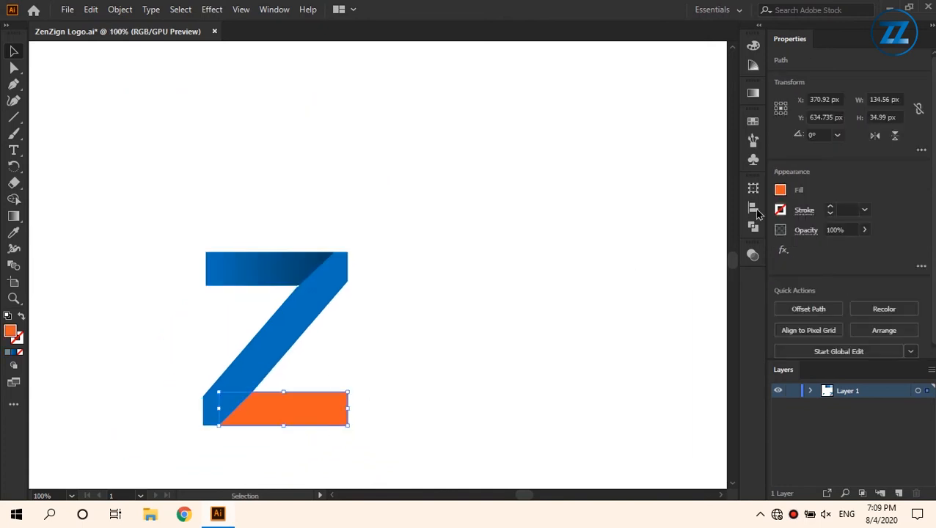
pyautogui.click(754, 94)
pyautogui.click(600, 206)
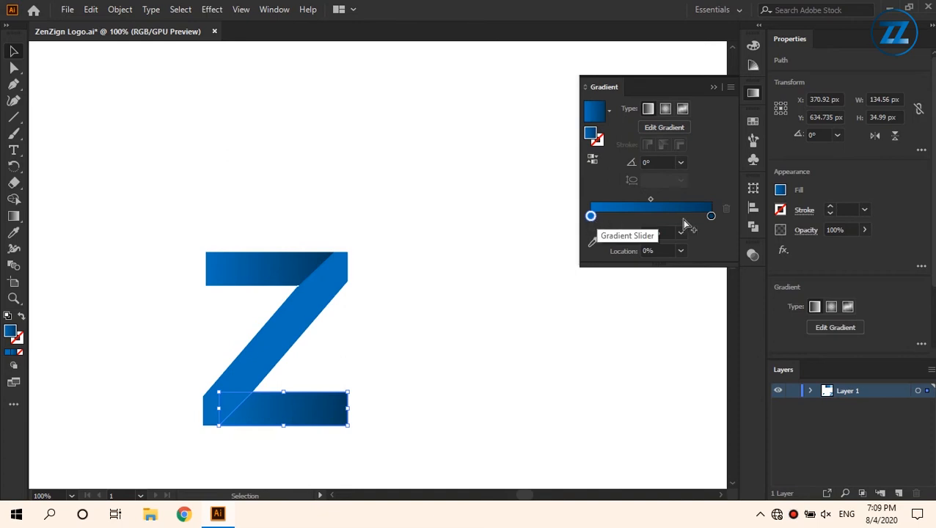
# Change the lower bar's 100% gradient stop to the light blue sampled from the third palette square and deselect the bar
pyautogui.doubleClick(711, 215)
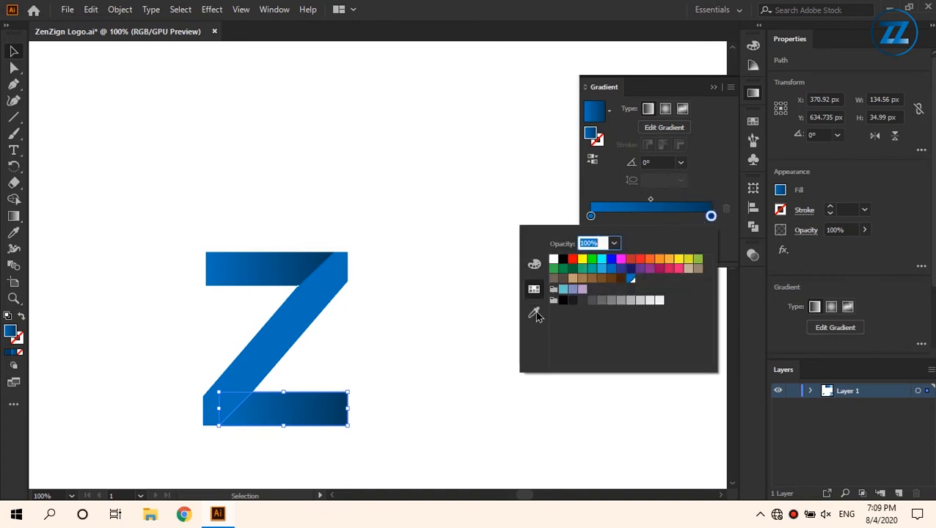
pyautogui.click(536, 315)
pyautogui.moveTo(261, 286); pyautogui.dragTo(375, 456)
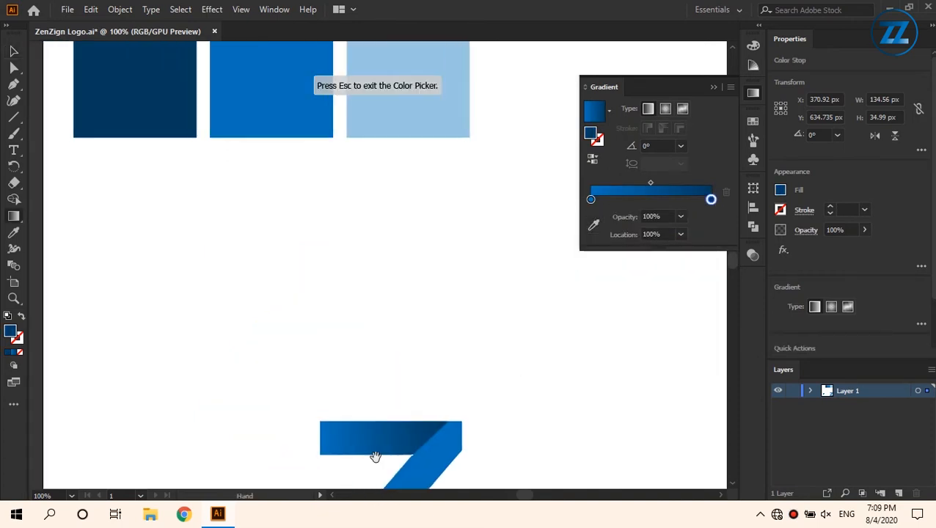
pyautogui.click(431, 114)
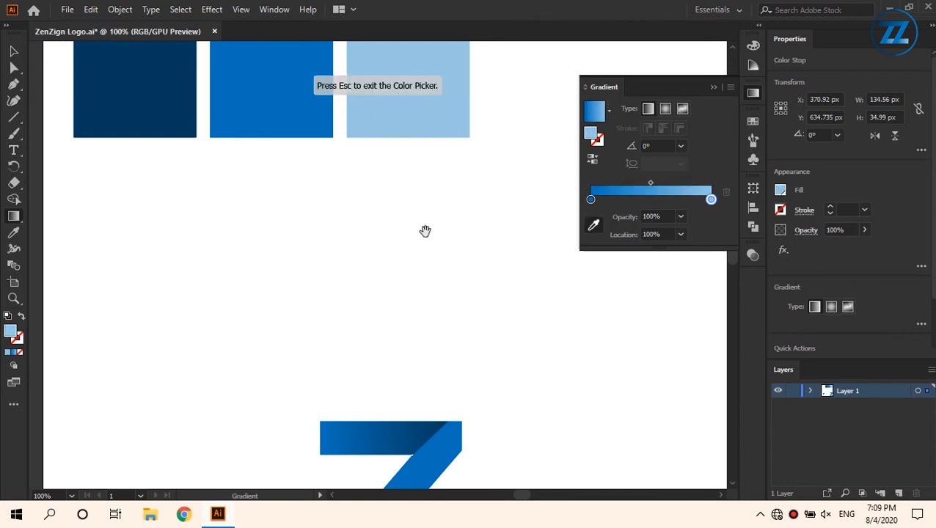
pyautogui.moveTo(424, 229); pyautogui.dragTo(355, 37)
pyautogui.press('v')
pyautogui.click(506, 228)
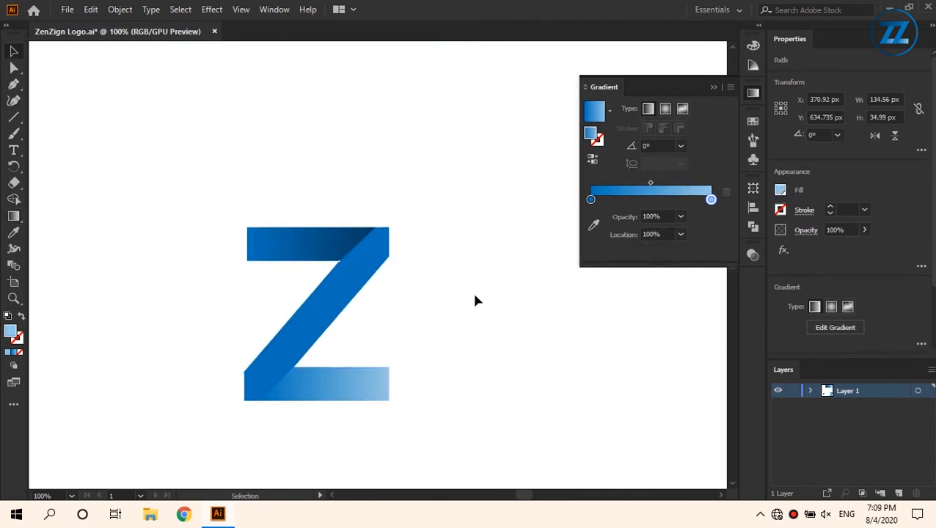
pyautogui.scroll(-1, 460, 306)
pyautogui.moveTo(461, 308); pyautogui.dragTo(462, 317)
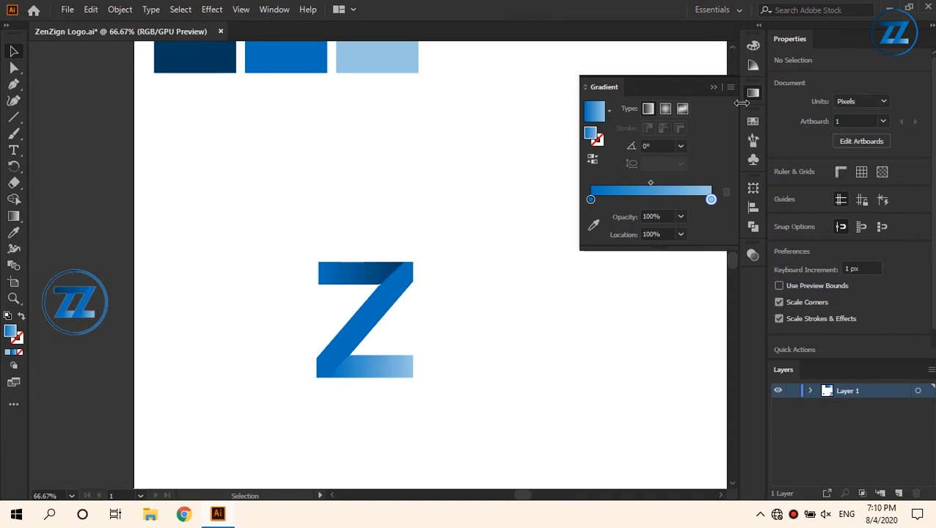
pyautogui.click(749, 96)
# Try to draw a Pen path from the diagonal's upper-right corner out and back to the upper bar's end, and undo it
pyautogui.click(409, 269)
pyautogui.click(452, 288)
pyautogui.scroll(3, 416, 282)
pyautogui.scroll(3, 414, 253)
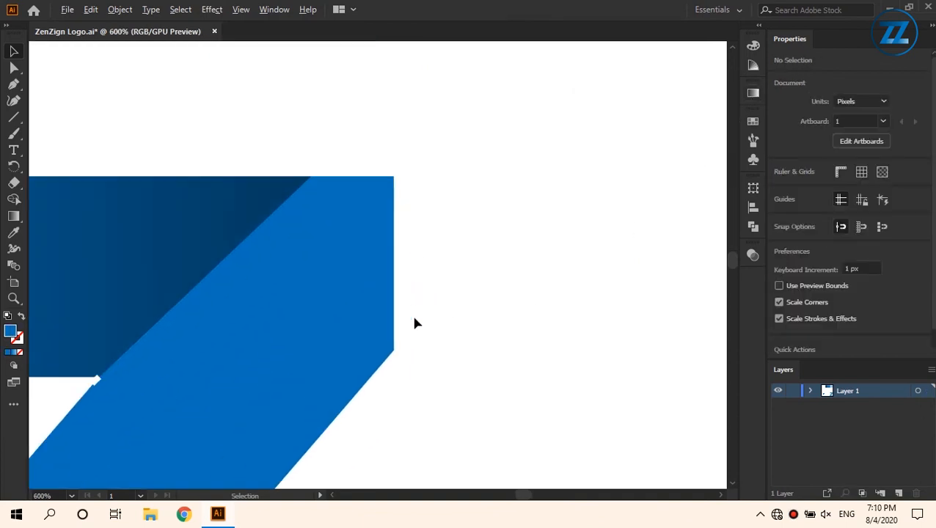
pyautogui.press('p')
pyautogui.keyDown('shift'); pyautogui.click(515, 147); pyautogui.keyUp('shift')
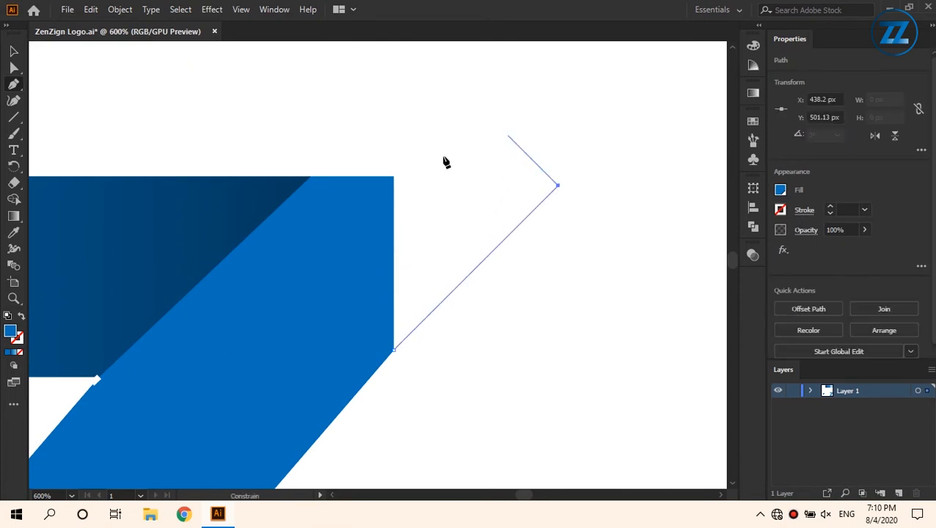
pyautogui.click(311, 177)
pyautogui.press('v')
pyautogui.click(385, 146)
pyautogui.scroll(-7, 386, 146)
pyautogui.hotkey('ctrl', 'z')
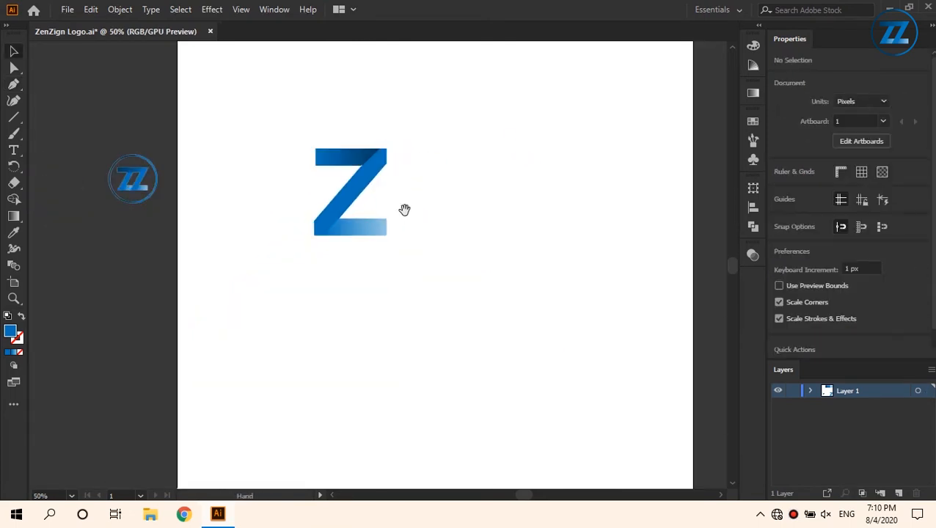
# Round the two left corners of the Z's upper bar
pyautogui.scroll(3, 389, 249)
pyautogui.scroll(2, 377, 297)
pyautogui.moveTo(141, 181); pyautogui.dragTo(301, 363)
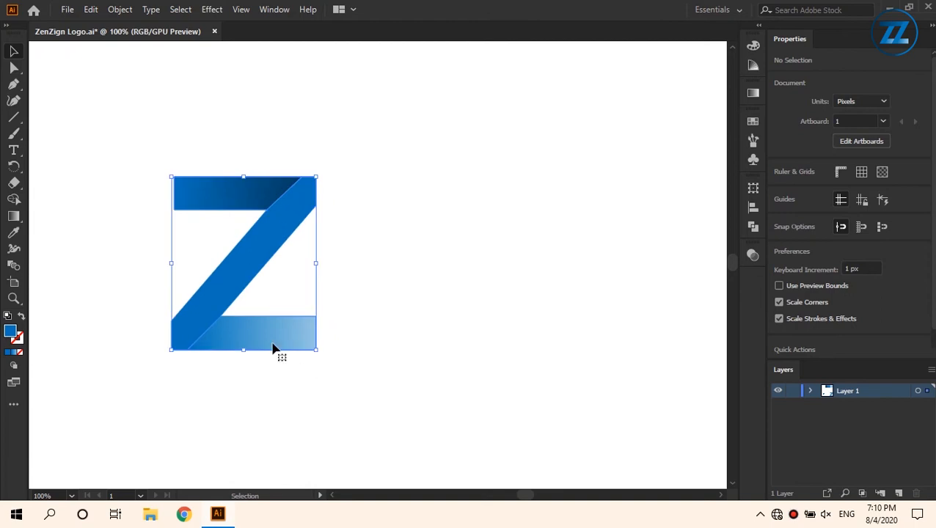
pyautogui.moveTo(157, 151); pyautogui.dragTo(186, 221)
pyautogui.press('a')
pyautogui.moveTo(185, 187); pyautogui.dragTo(180, 187)
pyautogui.click(199, 137)
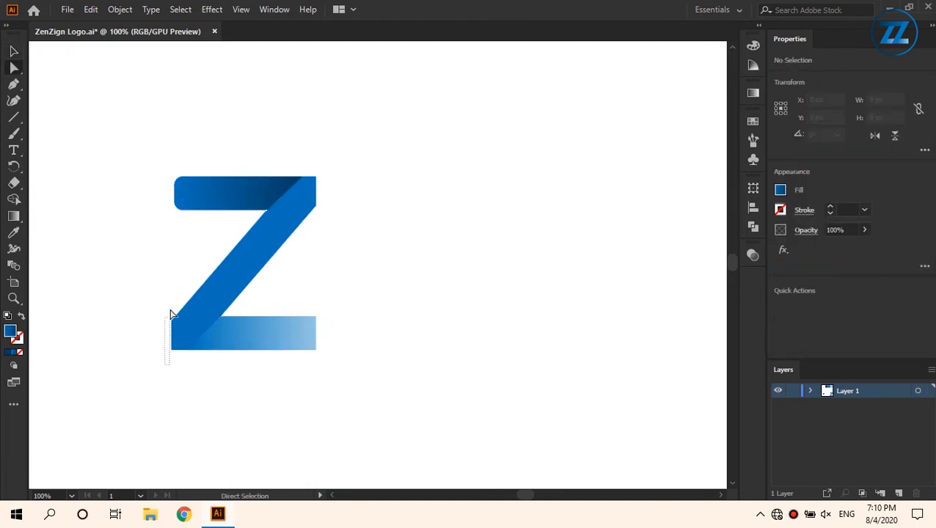
# Round the left corners of the diagonal's lower end and the right corners of the Z's lower bar
pyautogui.moveTo(176, 365); pyautogui.dragTo(178, 409)
pyautogui.click(172, 385)
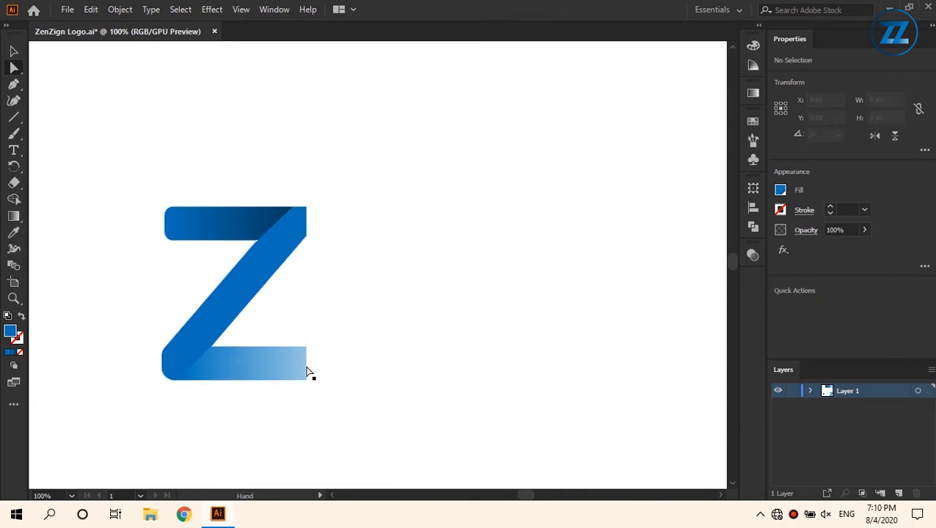
pyautogui.moveTo(296, 370); pyautogui.dragTo(275, 357)
pyautogui.click(345, 303)
pyautogui.hotkey('ctrl', 'z')
pyautogui.moveTo(306, 408); pyautogui.dragTo(298, 368)
pyautogui.click(345, 304)
pyautogui.moveTo(352, 303); pyautogui.dragTo(289, 329)
# Group all parts of the Z and paste a copy of the group beside it
pyautogui.press('v')
pyautogui.moveTo(64, 243); pyautogui.dragTo(73, 212)
pyautogui.moveTo(216, 352); pyautogui.dragTo(209, 396)
pyautogui.click(91, 9)
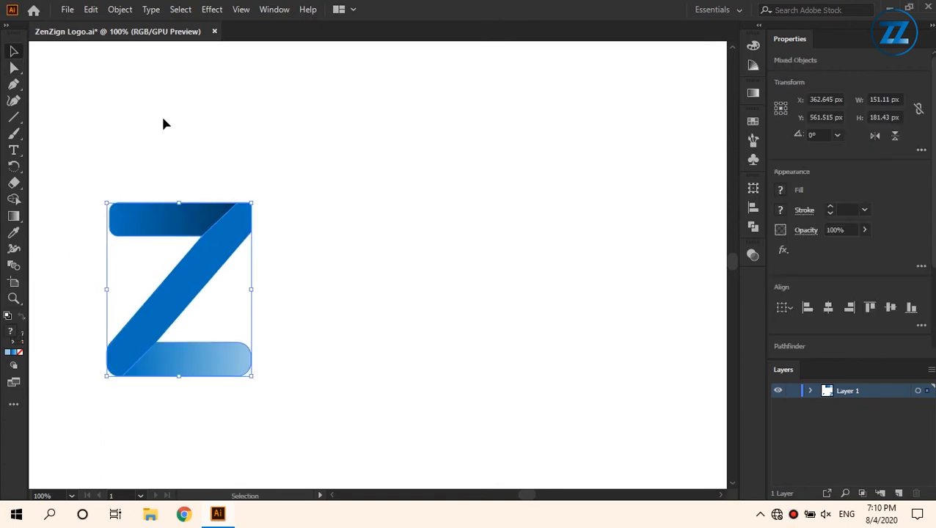
pyautogui.click(91, 9)
pyautogui.click(120, 9)
pyautogui.click(173, 72)
pyautogui.click(91, 10)
pyautogui.click(113, 75)
pyautogui.click(91, 10)
pyautogui.click(115, 90)
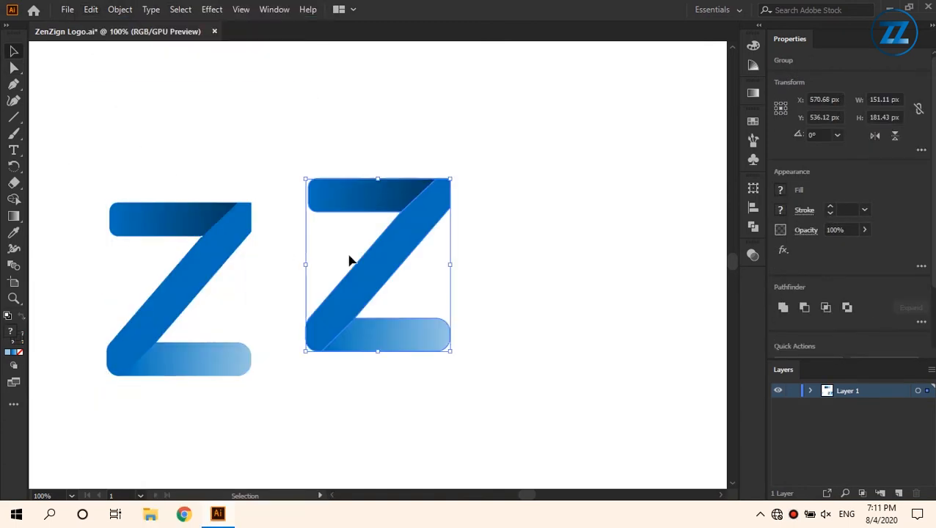
pyautogui.click(119, 9)
pyautogui.moveTo(168, 21)
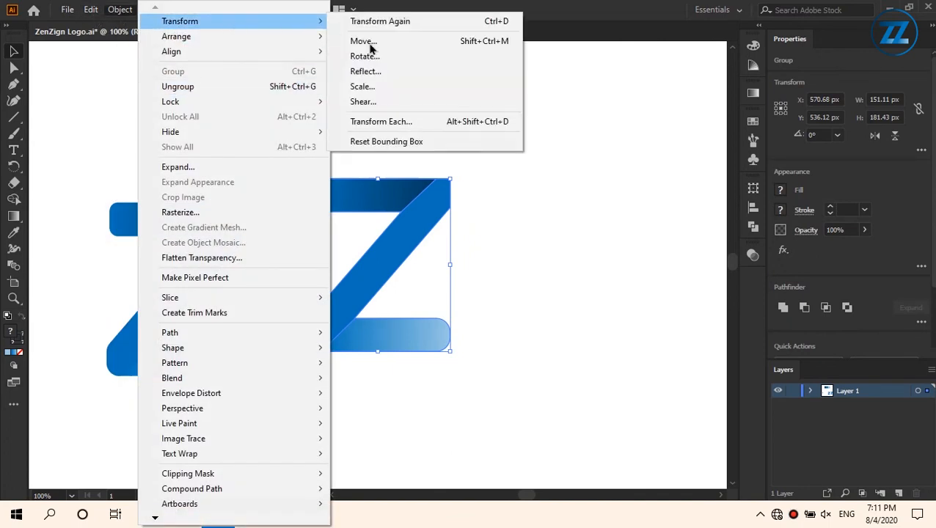
pyautogui.click(382, 73)
pyautogui.click(548, 331)
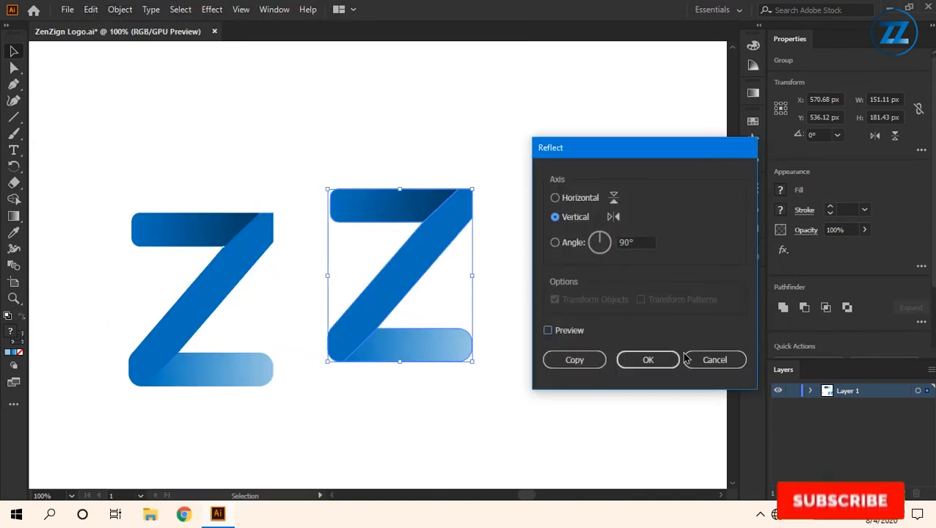
pyautogui.press('Escape')
# Move the pasted Z over the right part of the original Z and ungroup the copy
pyautogui.moveTo(397, 288); pyautogui.dragTo(308, 308)
pyautogui.click(441, 272)
pyautogui.click(250, 232)
pyautogui.click(120, 9)
pyautogui.click(176, 84)
pyautogui.click(424, 160)
# Nudge the second Z's parts up by 1 px to align its bars with those of the first Z
pyautogui.click(257, 242)
pyautogui.hotkey('ctrl', '=')
pyautogui.hotkey('ctrl', '=')
pyautogui.moveTo(350, 166); pyautogui.dragTo(489, 396)
pyautogui.scroll(-2, 358, 78)
pyautogui.scroll(3, 359, 135)
pyautogui.moveTo(359, 136); pyautogui.dragTo(403, 327)
pyautogui.press('Up')
pyautogui.click(311, 125)
pyautogui.scroll(-5, 309, 125)
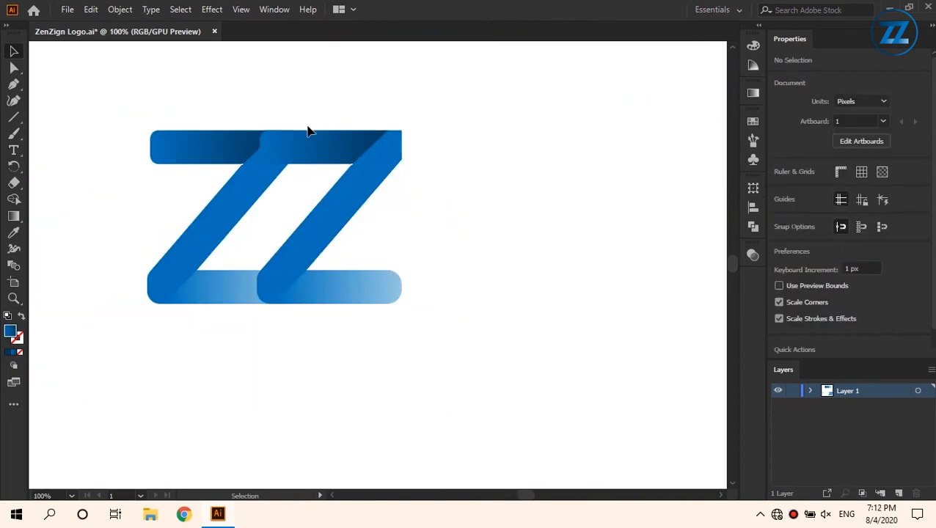
# Try to stretch the second Z's upper bar to the first Z's left edge by resizing its bounding box
pyautogui.moveTo(309, 127); pyautogui.dragTo(330, 179)
pyautogui.scroll(1, 337, 272)
pyautogui.moveTo(339, 272); pyautogui.dragTo(342, 277)
pyautogui.click(327, 181)
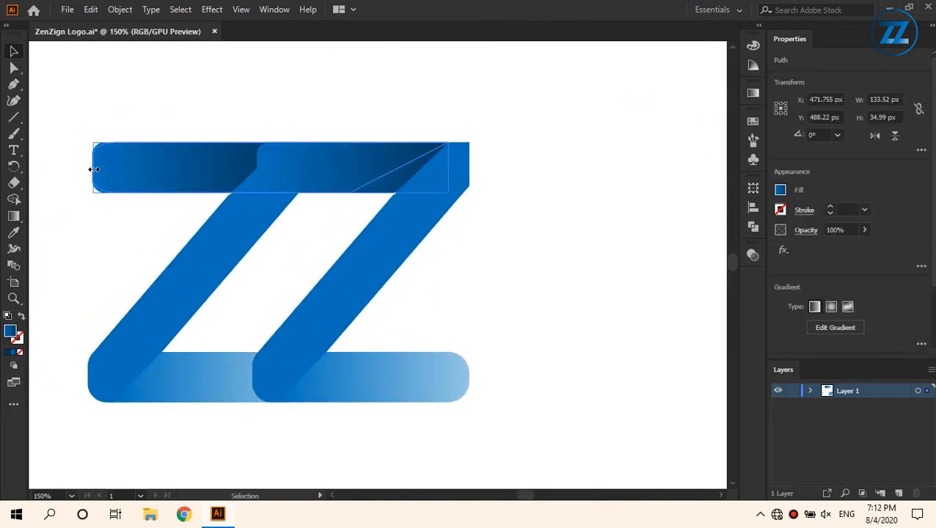
pyautogui.press('a')
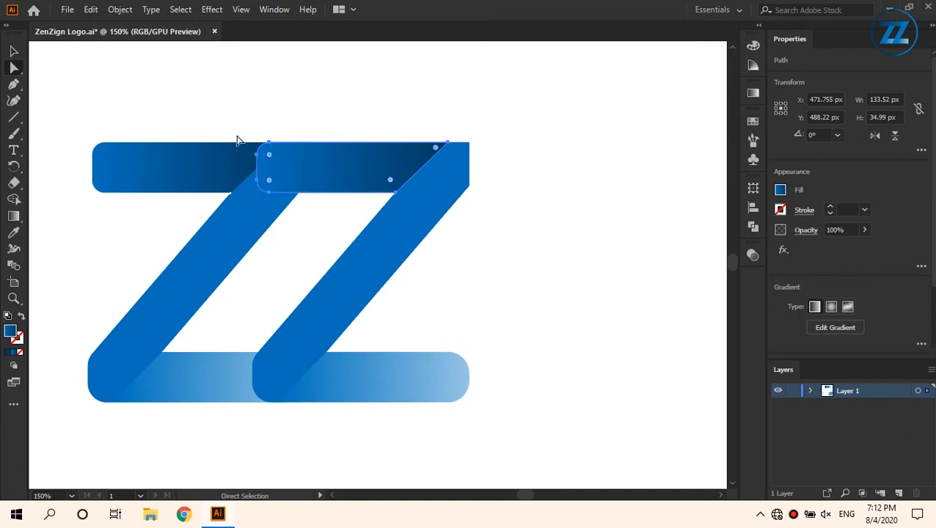
# Try to extend the second Z's upper bar by moving its rounded-end anchor points to the first Z's left edge
pyautogui.scroll(3, 259, 155)
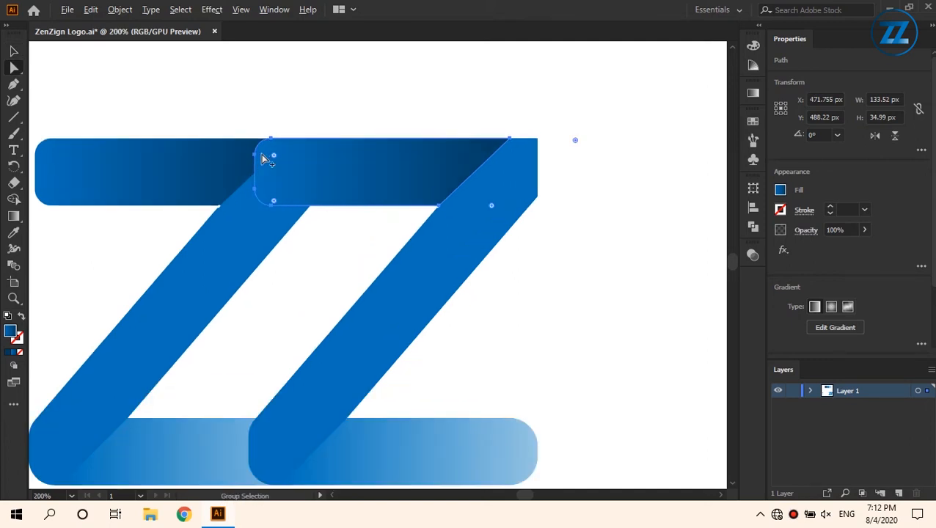
pyautogui.click(279, 128)
pyautogui.click(246, 161)
pyautogui.click(278, 263)
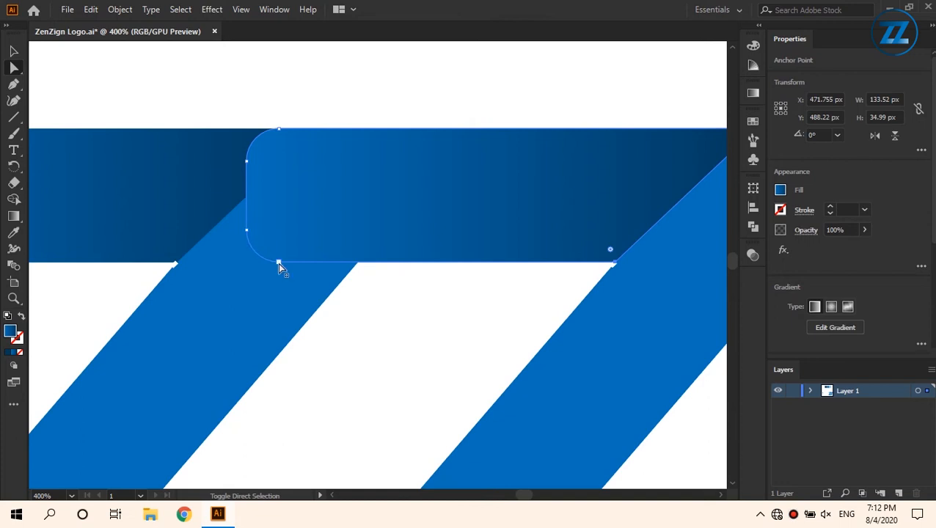
pyautogui.scroll(-3, 248, 198)
pyautogui.click(241, 183)
pyautogui.moveTo(240, 185); pyautogui.dragTo(89, 202)
pyautogui.hotkey('ctrl', 'z')
pyautogui.click(263, 159)
pyautogui.click(288, 196)
pyautogui.press('v')
pyautogui.hotkey('ctrl', 'z')
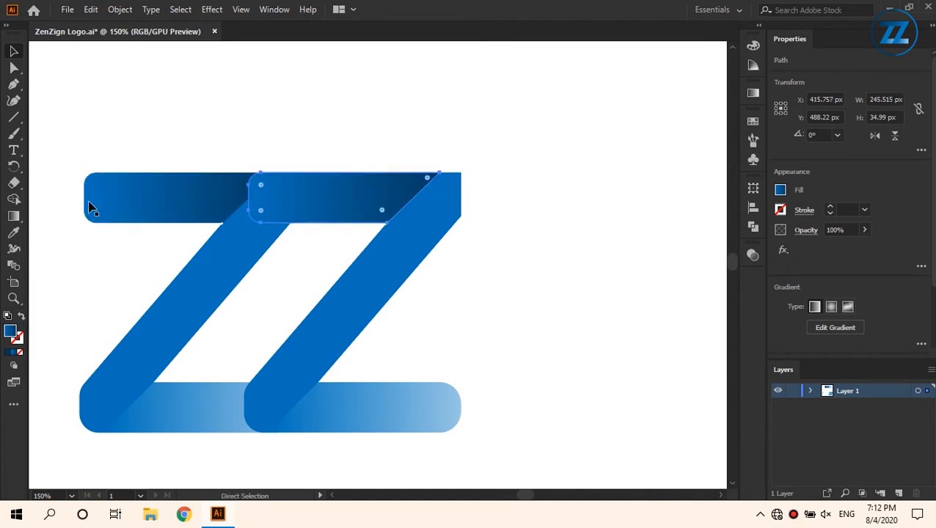
# Lock the first Z's group so that it cannot be selected
pyautogui.click(107, 162)
pyautogui.click(136, 215)
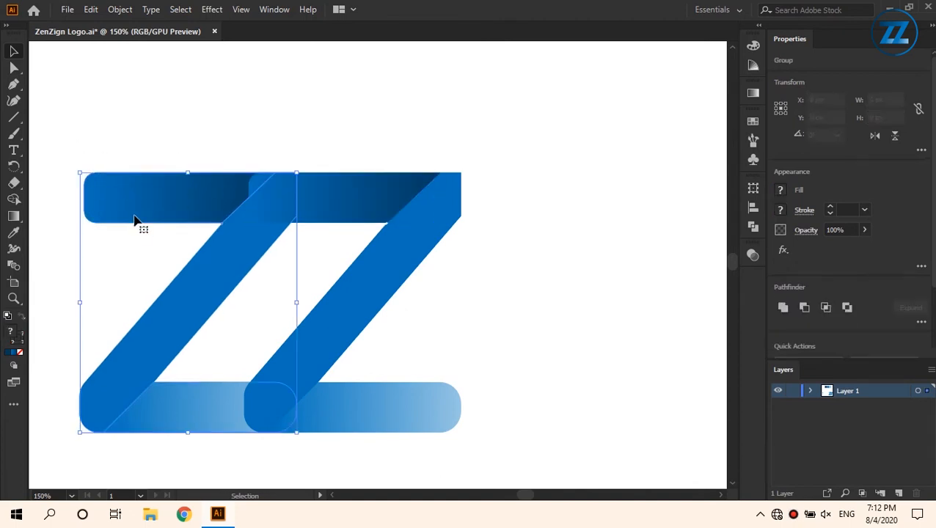
pyautogui.click(121, 10)
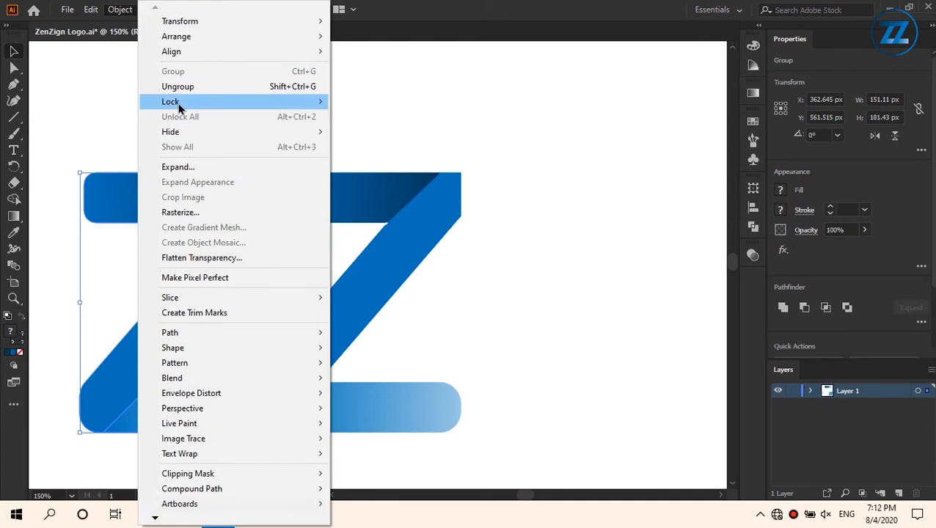
pyautogui.moveTo(248, 109)
pyautogui.click(367, 102)
# Extend the second Z's upper bar over the first Z's bar by moving its left anchor points to the far left edge
pyautogui.click(326, 186)
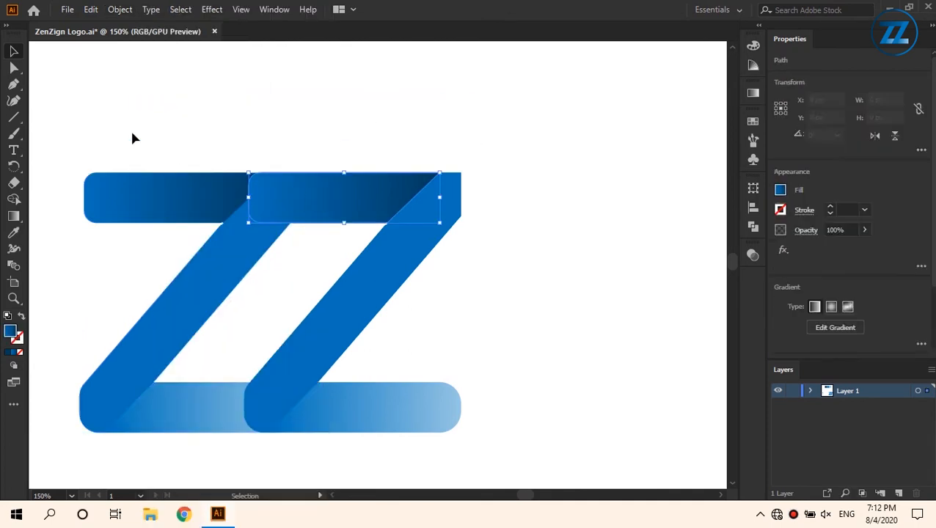
pyautogui.click(14, 69)
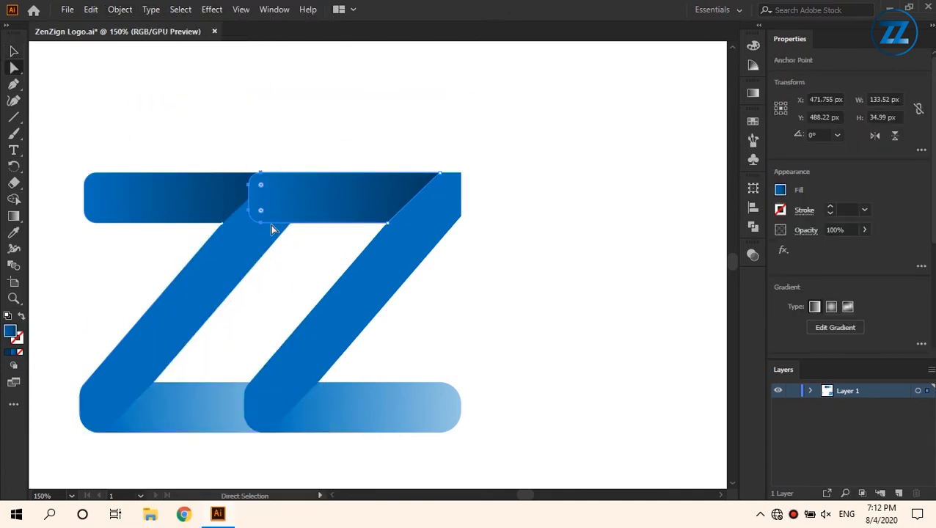
pyautogui.moveTo(249, 186); pyautogui.dragTo(86, 191)
pyautogui.press('v')
pyautogui.click(149, 89)
pyautogui.scroll(-4, 149, 89)
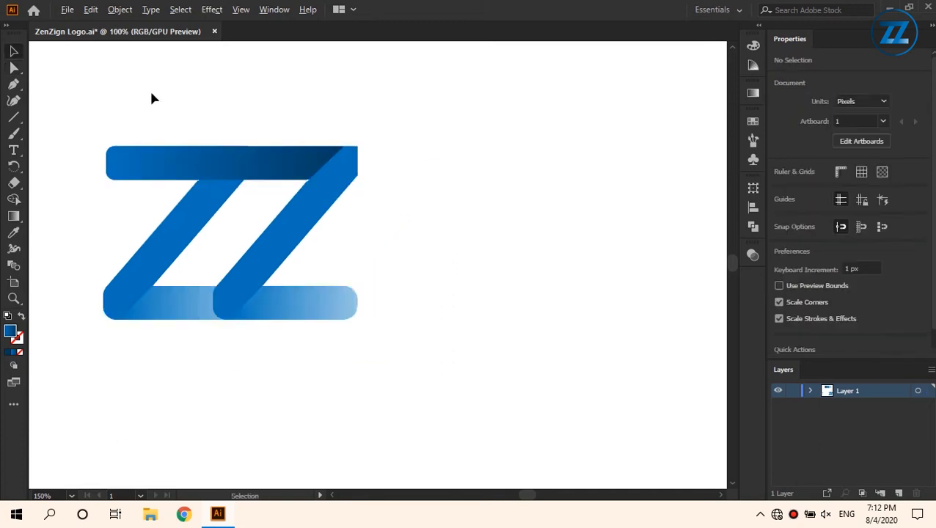
# Examine the joined ZZ mark and compare it with the finished circular reference logo beside the artboard
pyautogui.moveTo(139, 263); pyautogui.dragTo(367, 333)
pyautogui.scroll(1, 346, 332)
pyautogui.moveTo(345, 332); pyautogui.dragTo(297, 381)
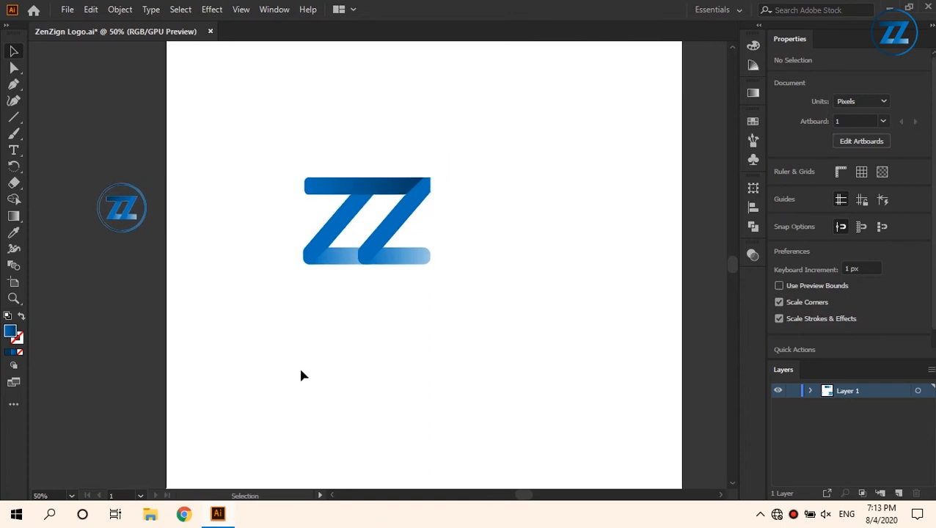
pyautogui.scroll(1, 356, 209)
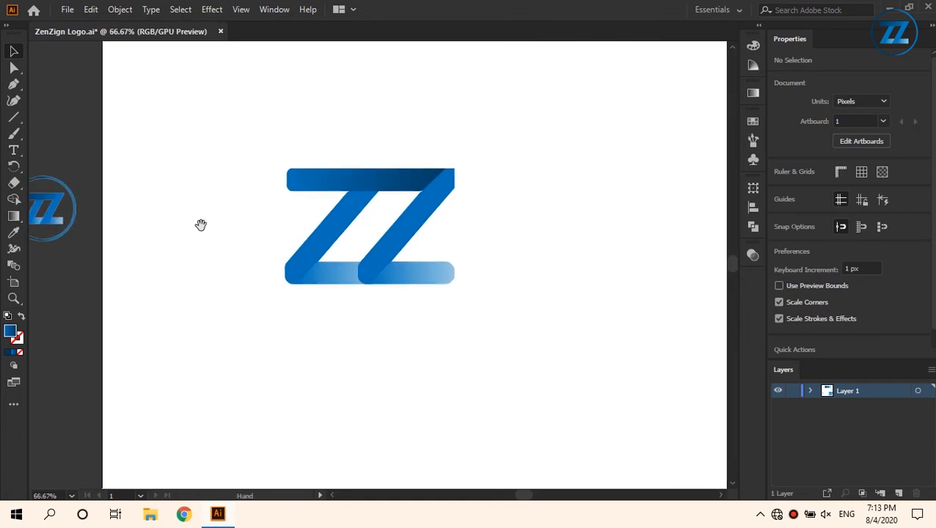
pyautogui.moveTo(200, 224); pyautogui.dragTo(262, 233)
pyautogui.scroll(3, 82, 224)
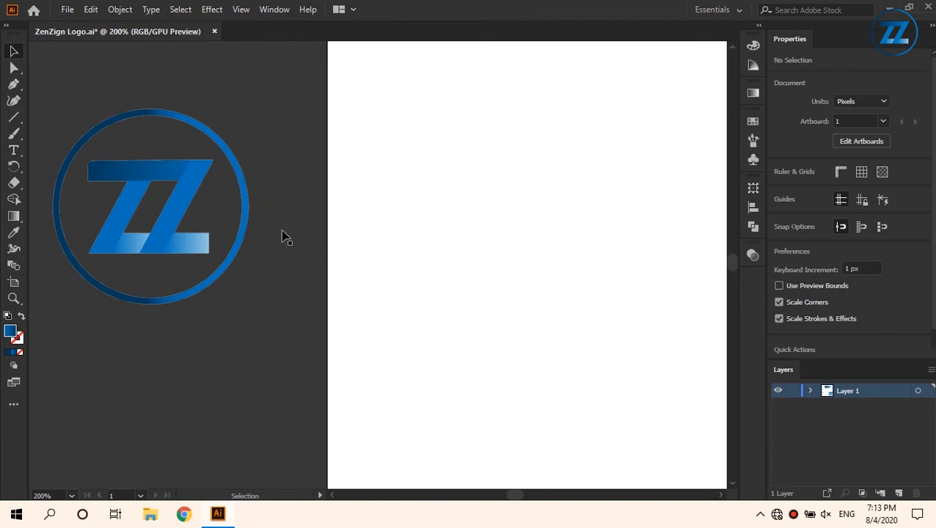
pyautogui.scroll(2, 125, 198)
pyautogui.scroll(-1, 204, 250)
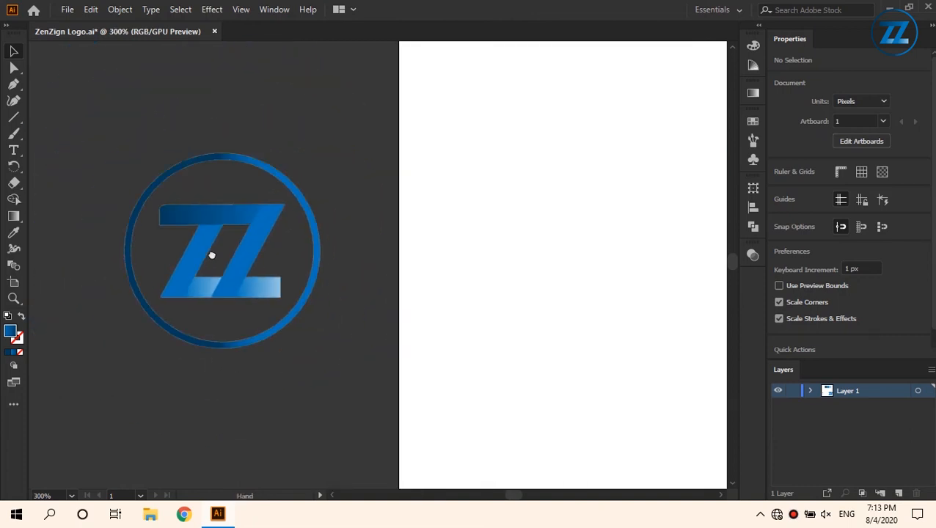
pyautogui.scroll(-2, 341, 305)
pyautogui.moveTo(341, 305); pyautogui.dragTo(148, 278)
pyautogui.scroll(-1, 148, 278)
pyautogui.scroll(5, 282, 293)
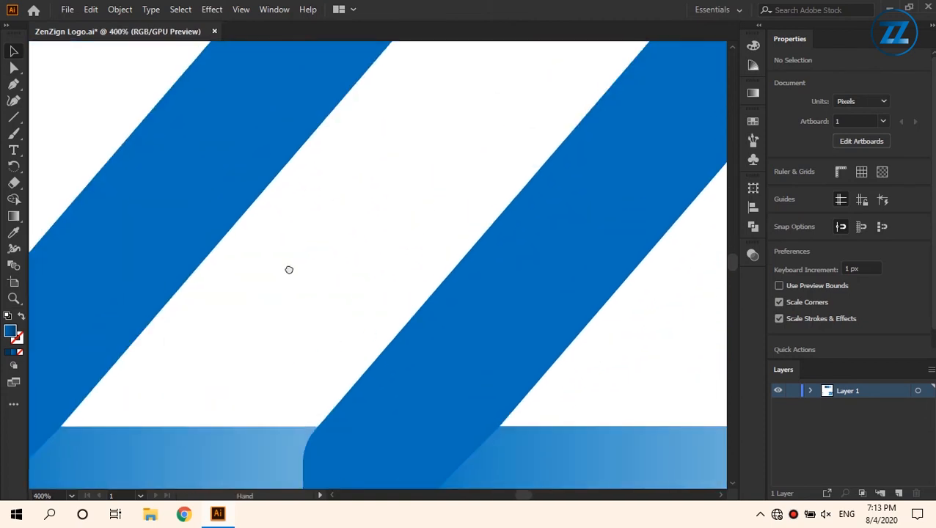
pyautogui.scroll(-5, 391, 187)
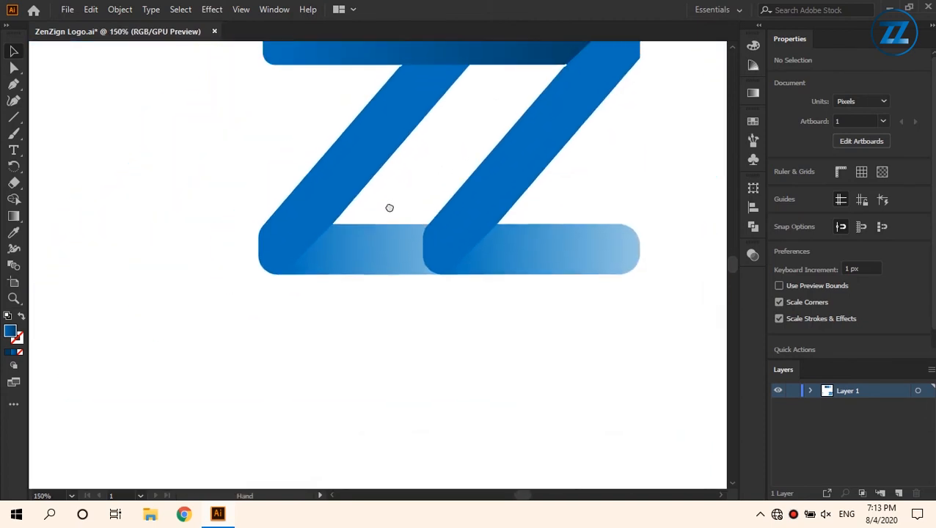
pyautogui.scroll(-2, 390, 208)
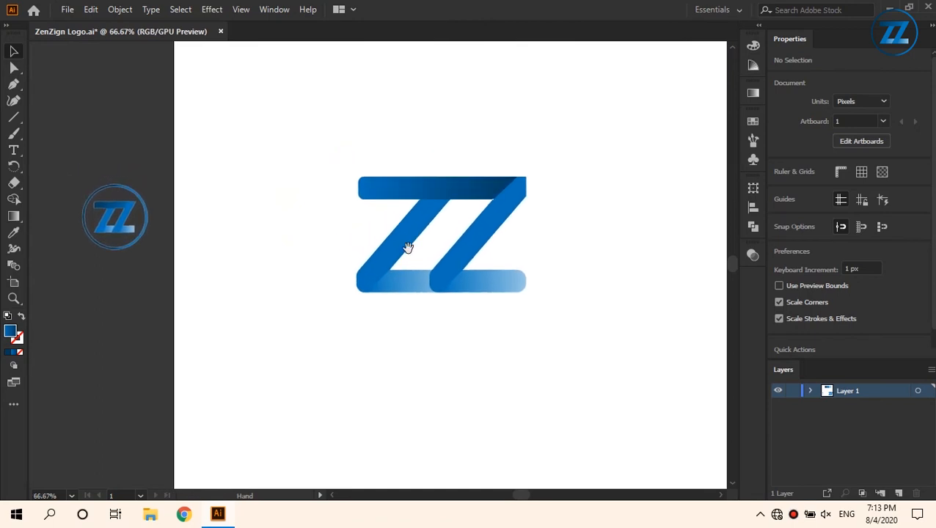
pyautogui.scroll(1, 533, 256)
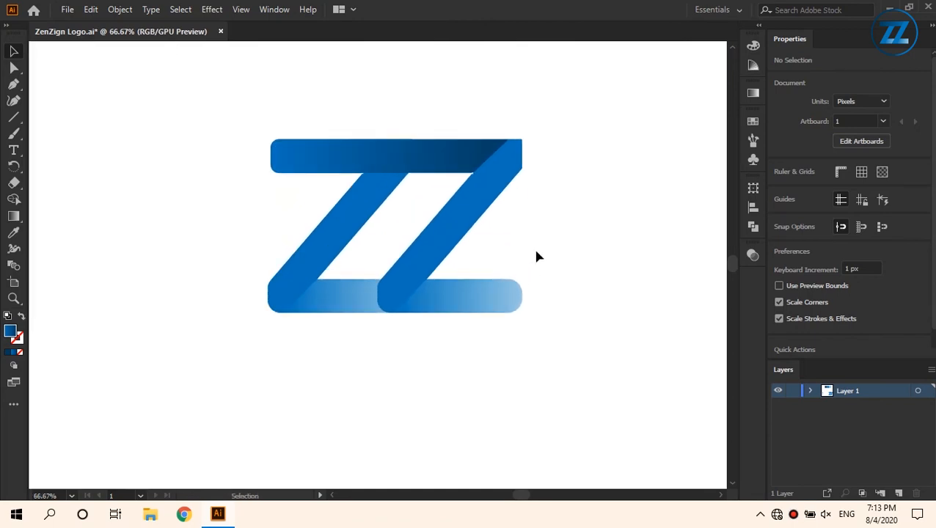
pyautogui.moveTo(537, 251); pyautogui.dragTo(475, 265)
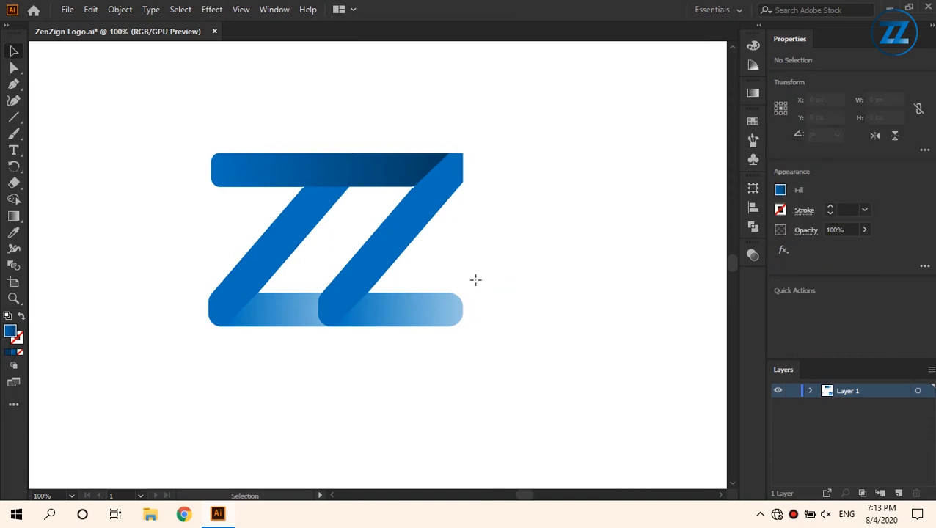
# Draw a circle about 434 px in diameter over the ZZ mark
pyautogui.moveTo(362, 196); pyautogui.dragTo(310, 192)
pyautogui.press('v')
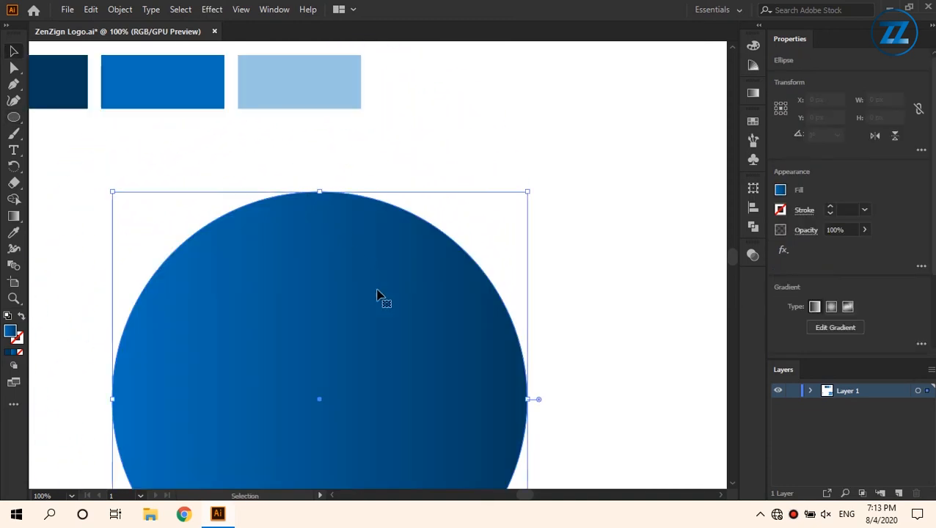
pyautogui.moveTo(385, 313); pyautogui.dragTo(358, 204)
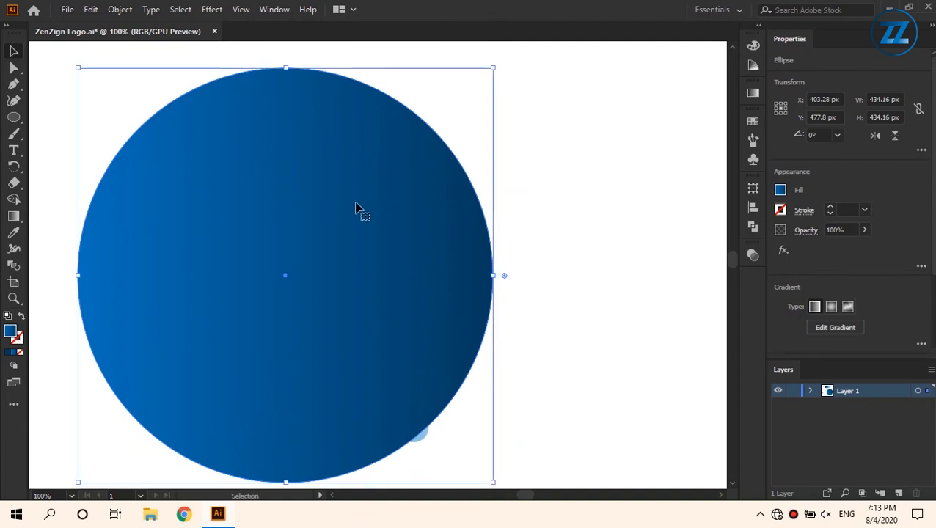
pyautogui.scroll(-3, 358, 206)
pyautogui.scroll(1, 355, 270)
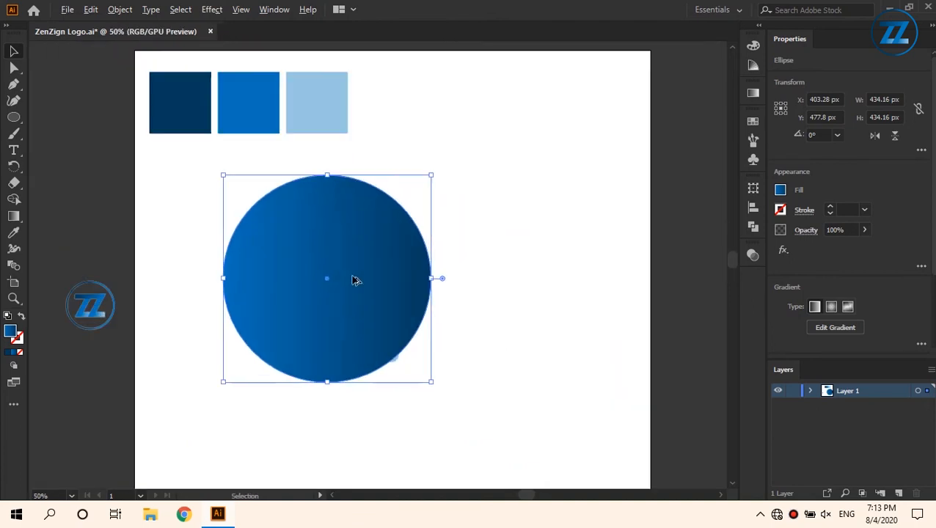
# Swap the circle's gradient fill to its stroke and set the stroke weight to 9 pt
pyautogui.click(20, 318)
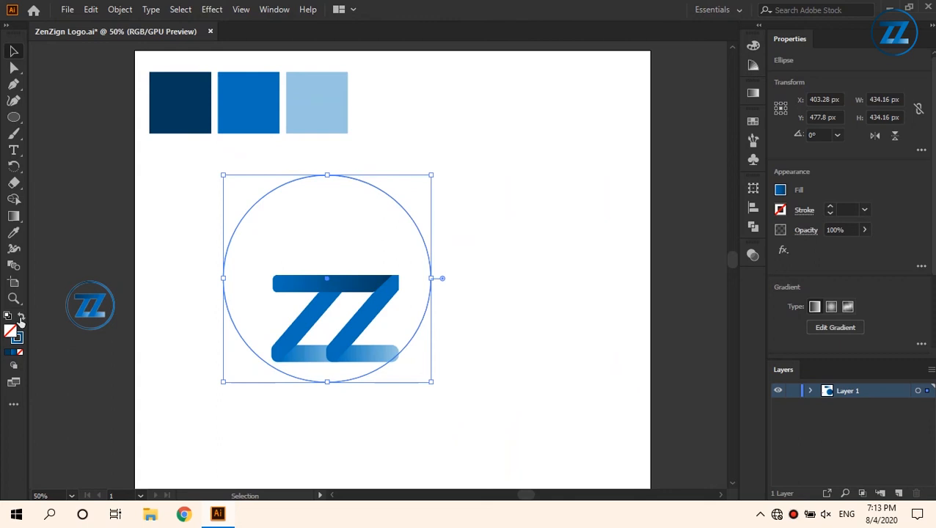
pyautogui.click(830, 208)
pyautogui.click(830, 208)
pyautogui.click(830, 208)
pyautogui.click(829, 207)
pyautogui.click(830, 208)
pyautogui.click(830, 208)
pyautogui.click(829, 207)
pyautogui.click(830, 207)
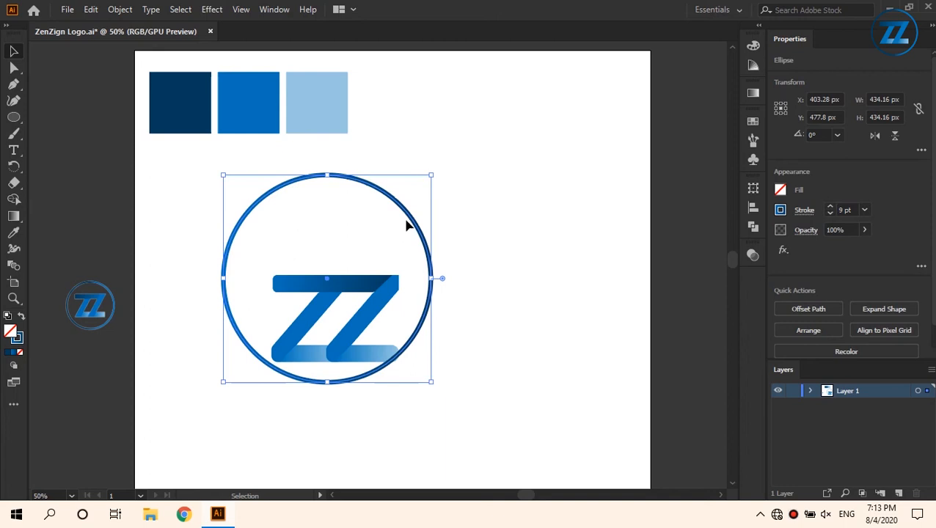
# Move the ring down around the ZZ mark and try to centre all the shapes horizontally
pyautogui.moveTo(413, 226); pyautogui.dragTo(421, 263)
pyautogui.click(475, 207)
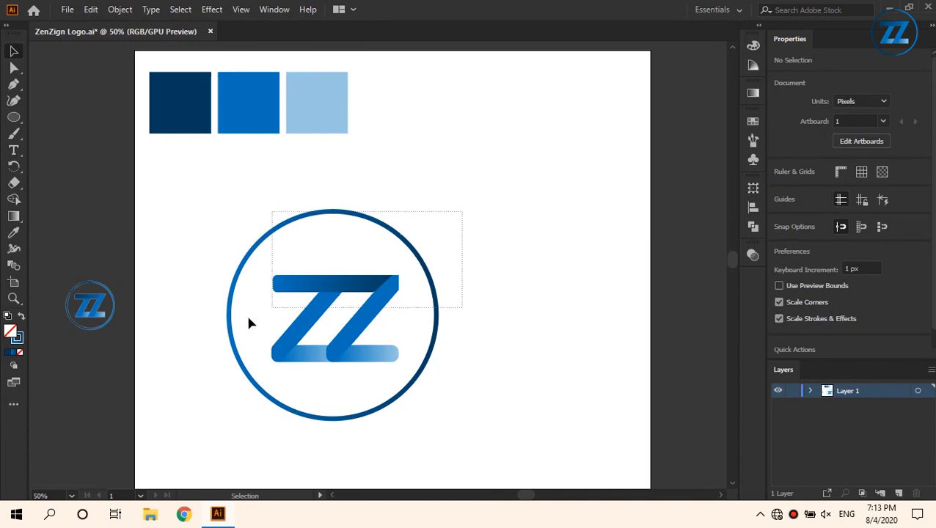
pyautogui.moveTo(199, 421); pyautogui.dragTo(200, 429)
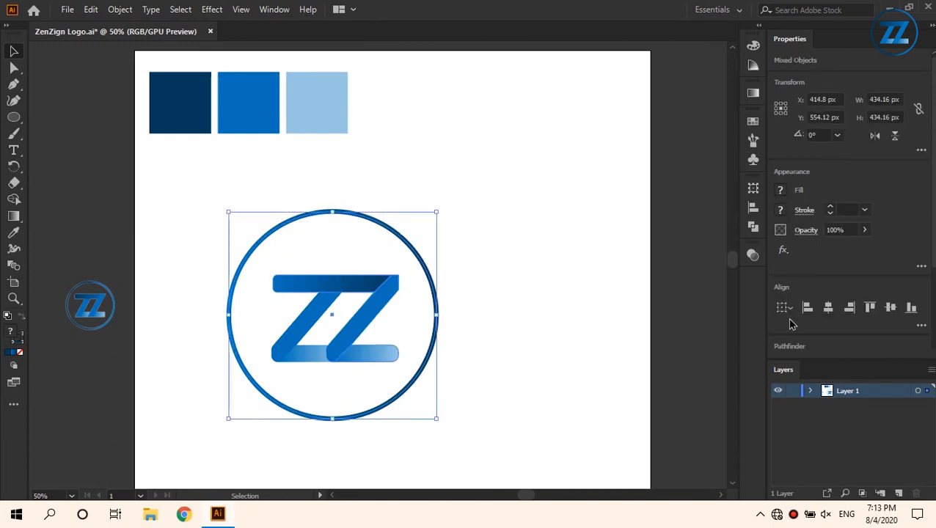
pyautogui.click(828, 308)
pyautogui.click(501, 227)
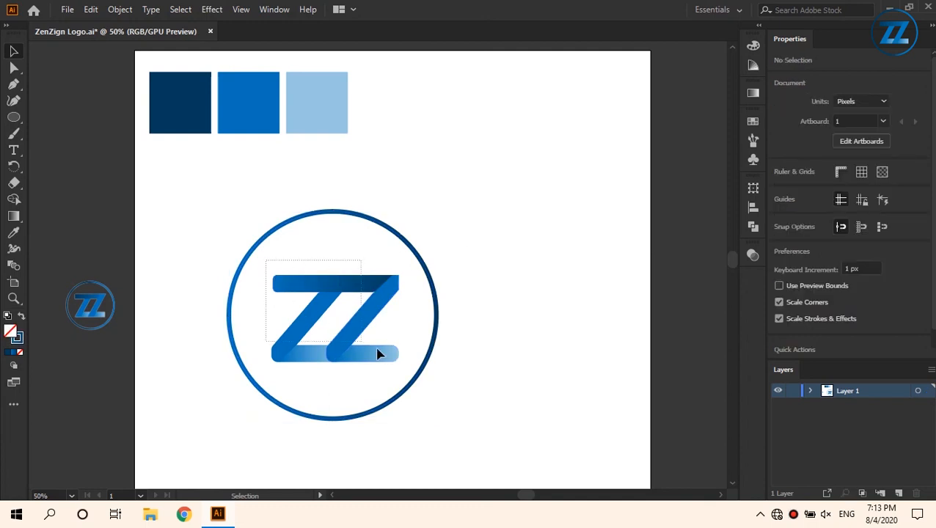
# Group the ZZ mark's shapes and centre the mark and the ring on each other horizontally and vertically
pyautogui.moveTo(403, 362); pyautogui.dragTo(404, 364)
pyautogui.press('v')
pyautogui.keyDown('shift'); pyautogui.click(432, 285); pyautogui.keyUp('shift')
pyautogui.hotkey('ctrl', 'g')
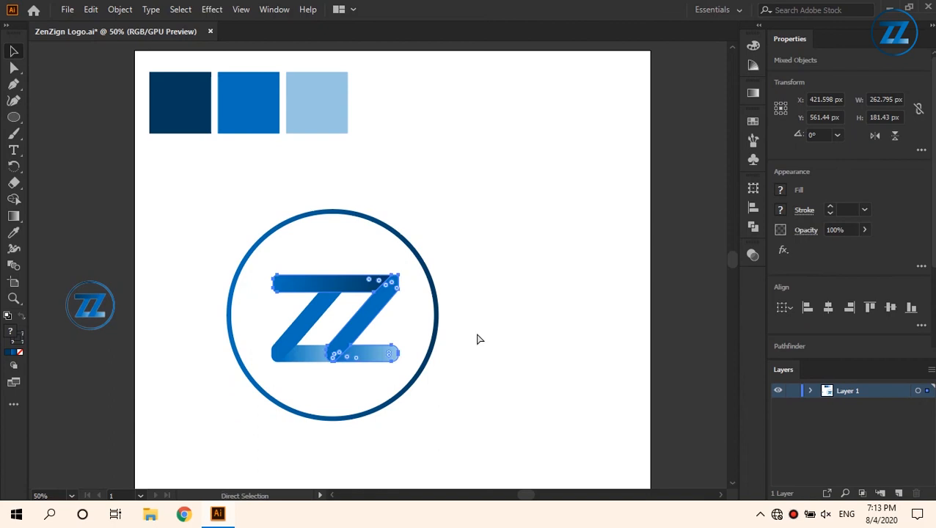
pyautogui.moveTo(236, 385); pyautogui.dragTo(228, 396)
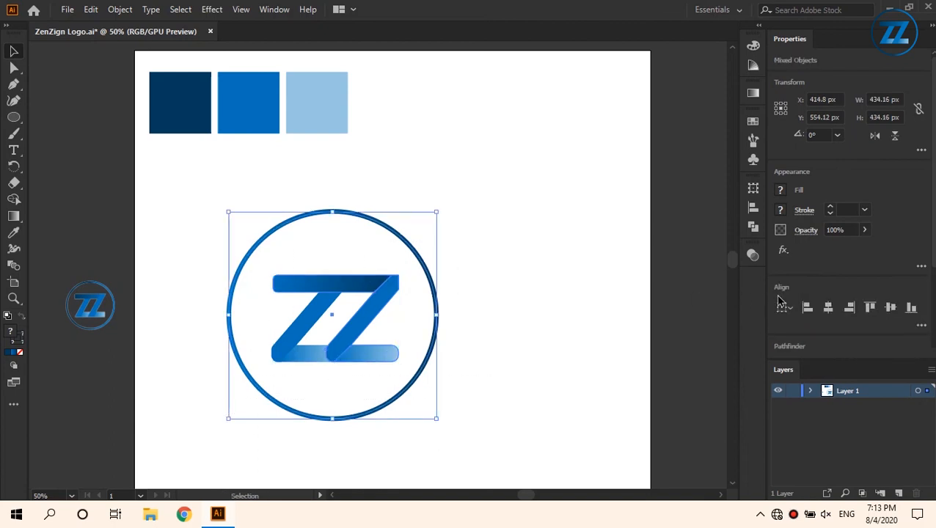
pyautogui.click(828, 309)
pyautogui.click(889, 309)
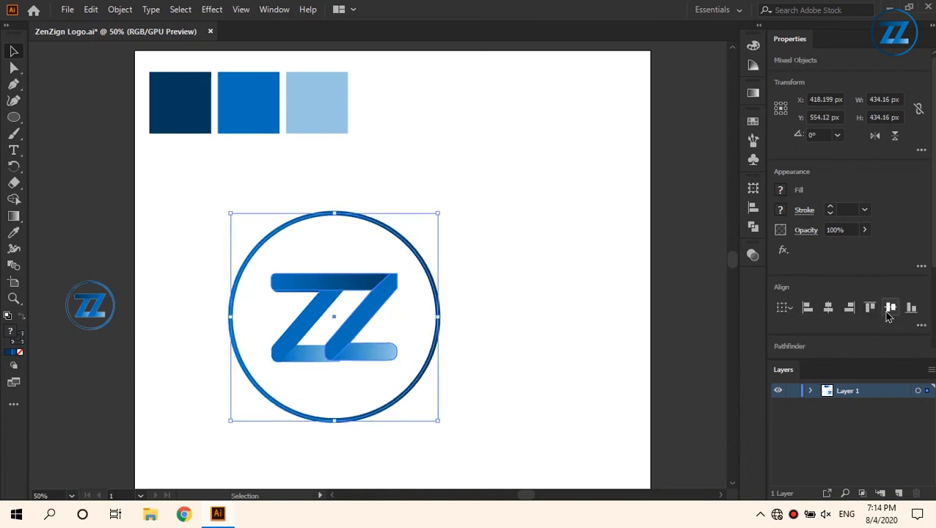
# Shift the second Z's pieces down so its upper and lower bars line up with the first Z's bars
pyautogui.click(525, 307)
pyautogui.scroll(6, 419, 317)
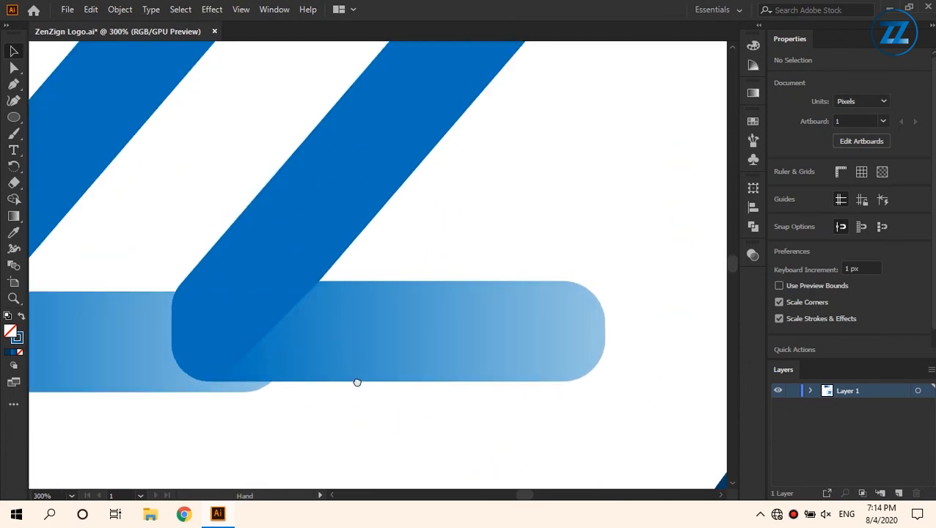
pyautogui.moveTo(357, 382); pyautogui.dragTo(348, 347)
pyautogui.click(335, 318)
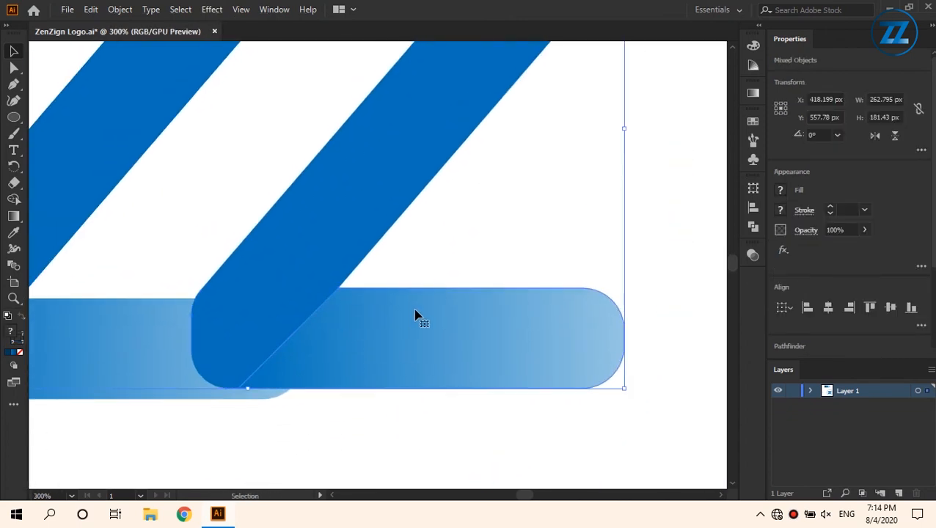
pyautogui.scroll(-1, 422, 327)
pyautogui.click(382, 424)
pyautogui.click(345, 323)
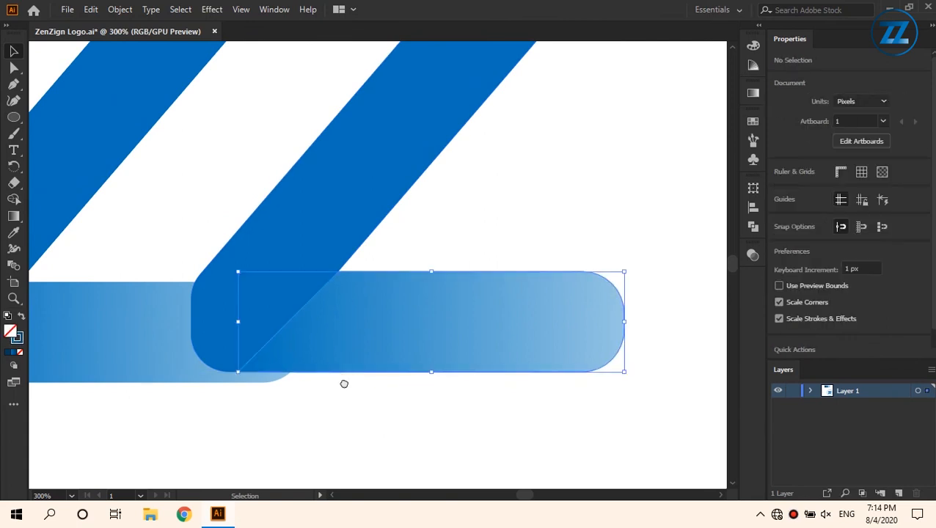
pyautogui.scroll(-2, 344, 383)
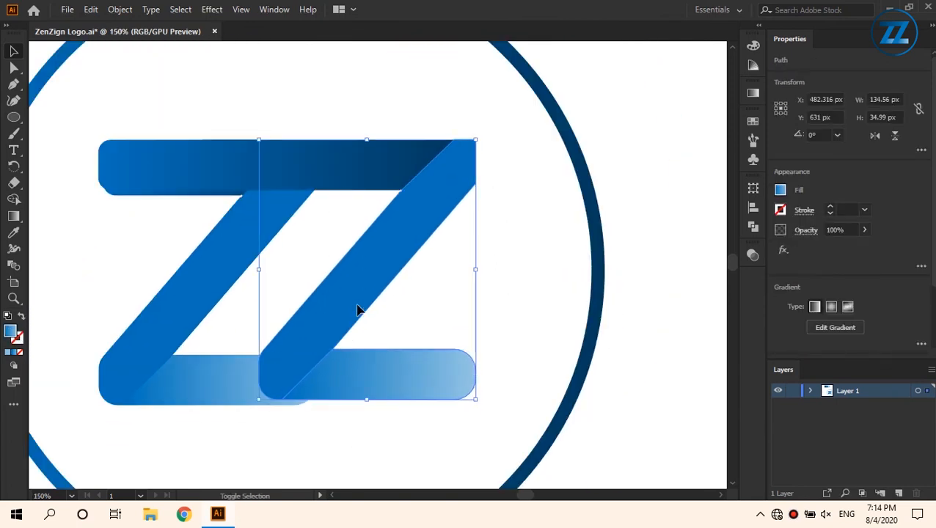
pyautogui.keyDown('shift'); pyautogui.click(345, 173); pyautogui.keyUp('shift')
pyautogui.moveTo(314, 351); pyautogui.dragTo(312, 357)
pyautogui.scroll(2, 317, 121)
pyautogui.click(356, 130)
pyautogui.scroll(-4, 410, 117)
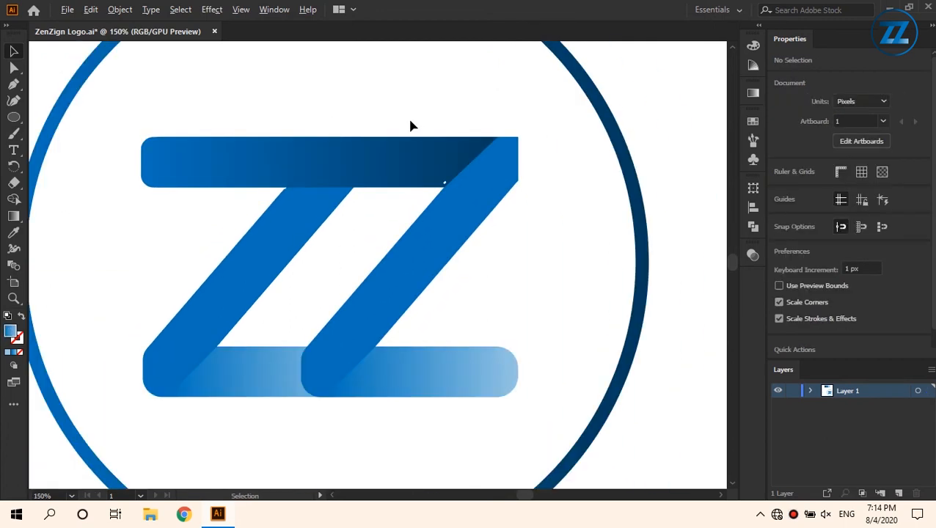
# Cover the small white gap near the second Z's upper inner corner with a Pencil shape filled with the bar's sampled gradient
pyautogui.moveTo(539, 346); pyautogui.dragTo(516, 405)
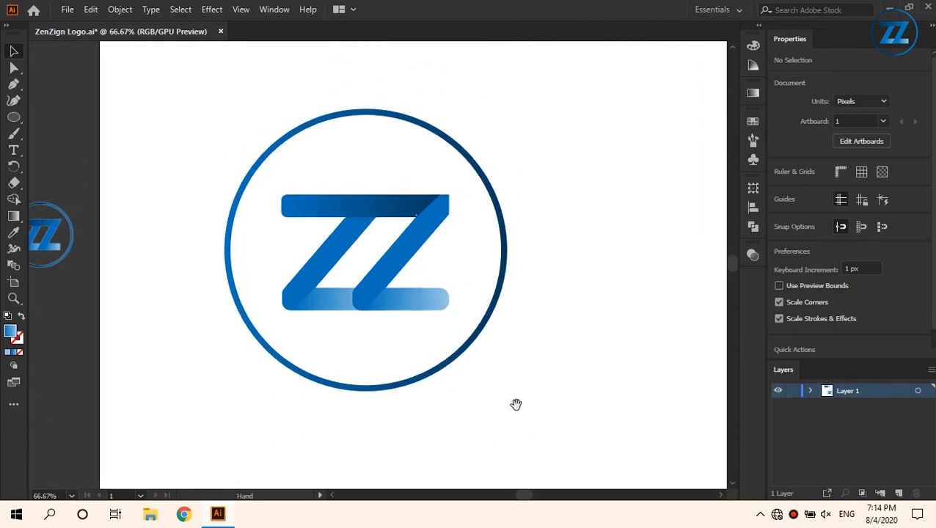
pyautogui.scroll(-1, 510, 399)
pyautogui.scroll(8, 456, 269)
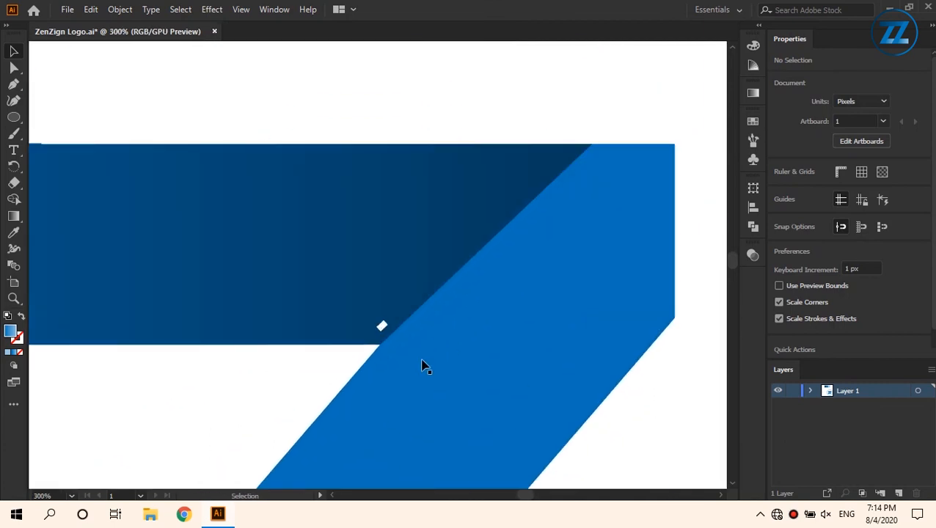
pyautogui.scroll(2, 363, 325)
pyautogui.click(338, 323)
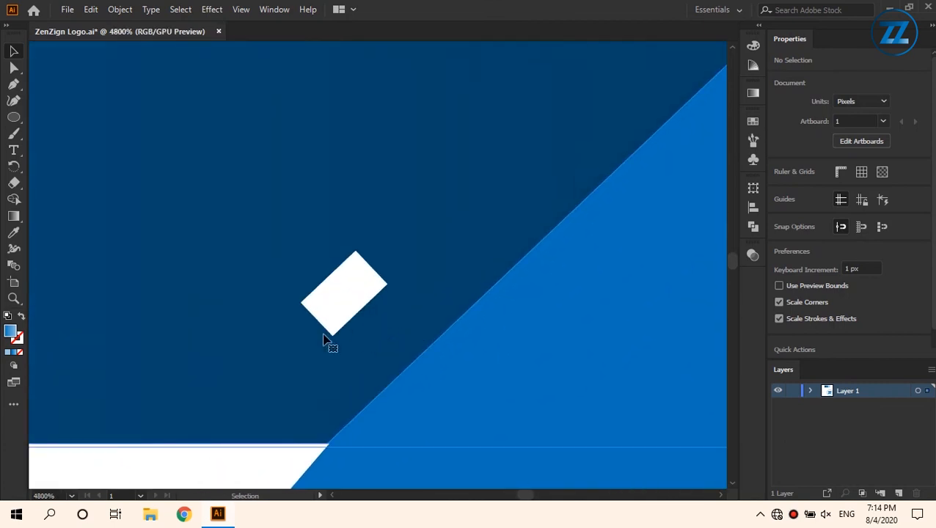
pyautogui.press('n')
pyautogui.moveTo(250, 286); pyautogui.dragTo(364, 375)
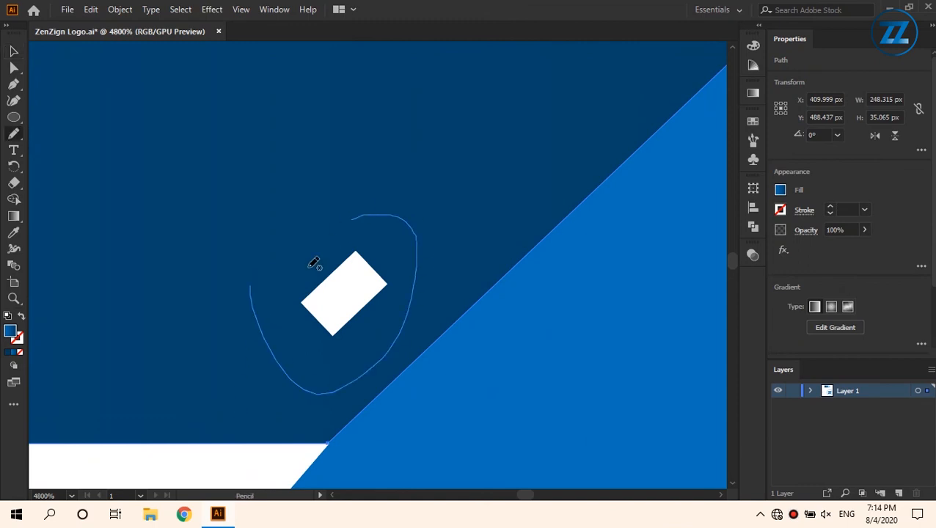
pyautogui.moveTo(246, 292); pyautogui.dragTo(242, 292)
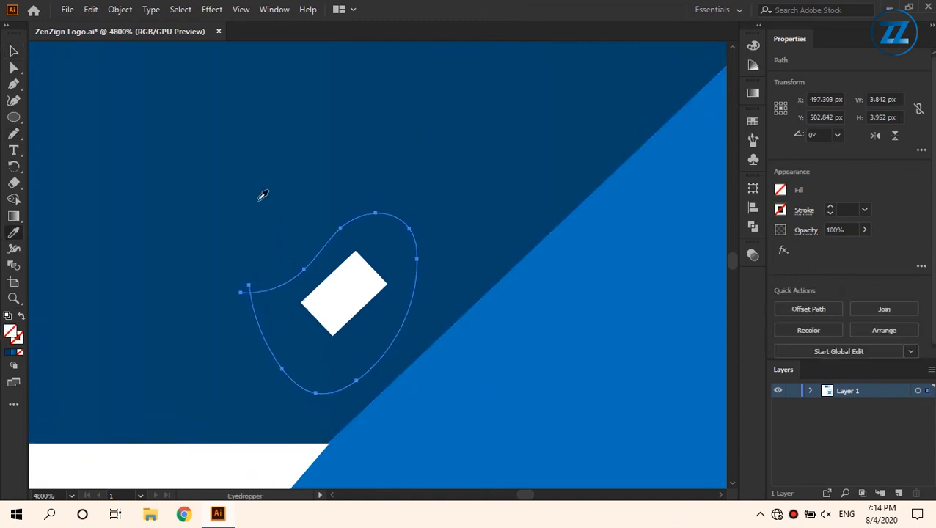
pyautogui.press('i')
pyautogui.click(263, 196)
pyautogui.press('v')
# Check the patched corner against the whole logo and delete the Pencil patch covering the gap
pyautogui.scroll(-5, 261, 206)
pyautogui.click(405, 319)
pyautogui.scroll(-4, 405, 320)
pyautogui.press('space')
pyautogui.moveTo(405, 319); pyautogui.dragTo(402, 312)
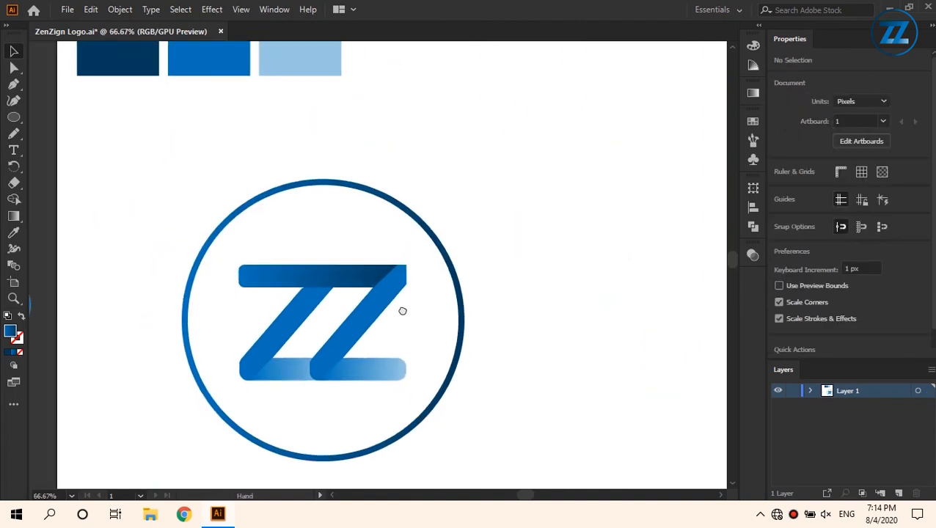
pyautogui.scroll(5, 396, 301)
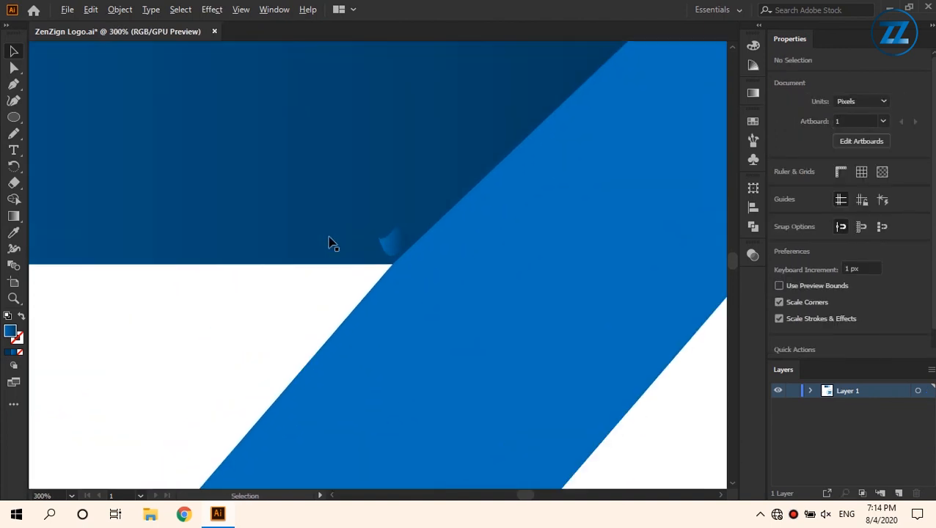
pyautogui.click(391, 243)
pyautogui.press('Delete')
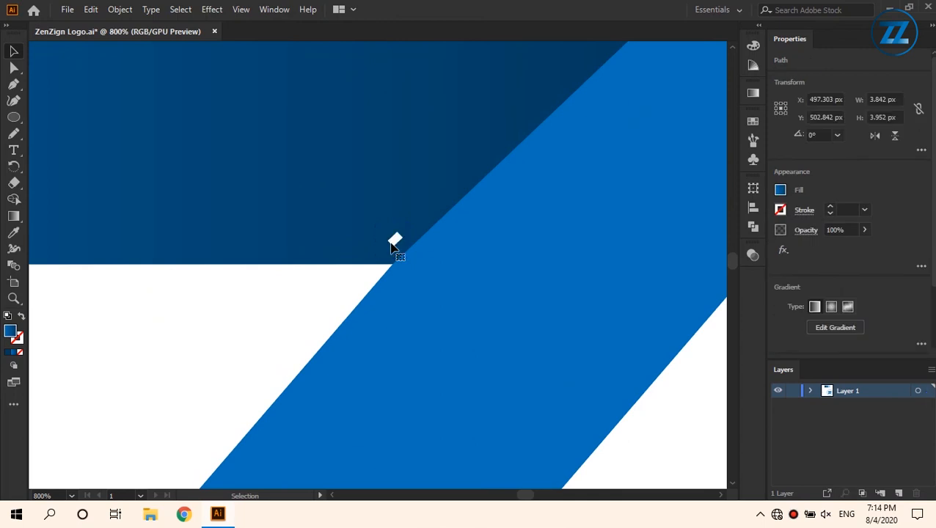
# Draw a tighter Pencil patch about 2.7 px wide around the white gap and fill it with a sampled dark blue
pyautogui.scroll(4, 382, 237)
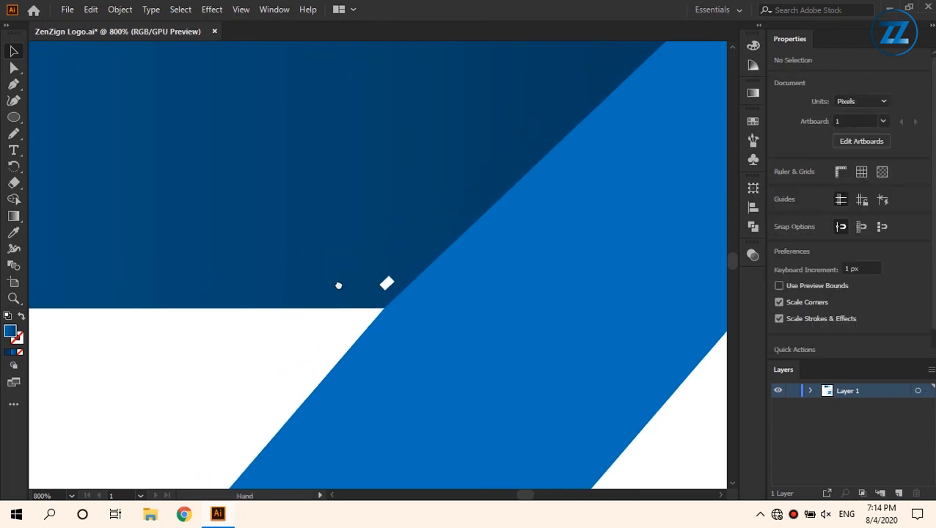
pyautogui.scroll(2, 352, 354)
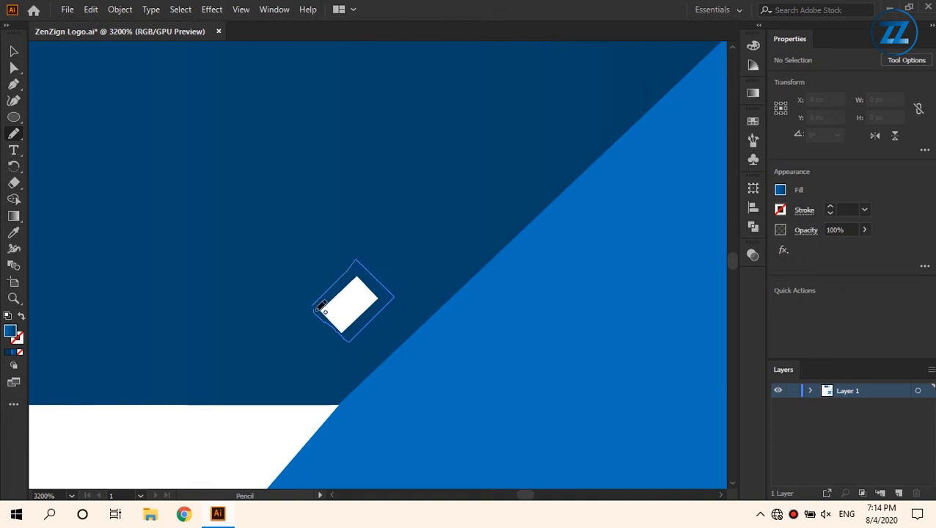
pyautogui.moveTo(317, 311); pyautogui.dragTo(314, 307)
pyautogui.scroll(-4, 308, 305)
pyautogui.press('space')
pyautogui.moveTo(177, 248); pyautogui.dragTo(253, 371)
pyautogui.press('i')
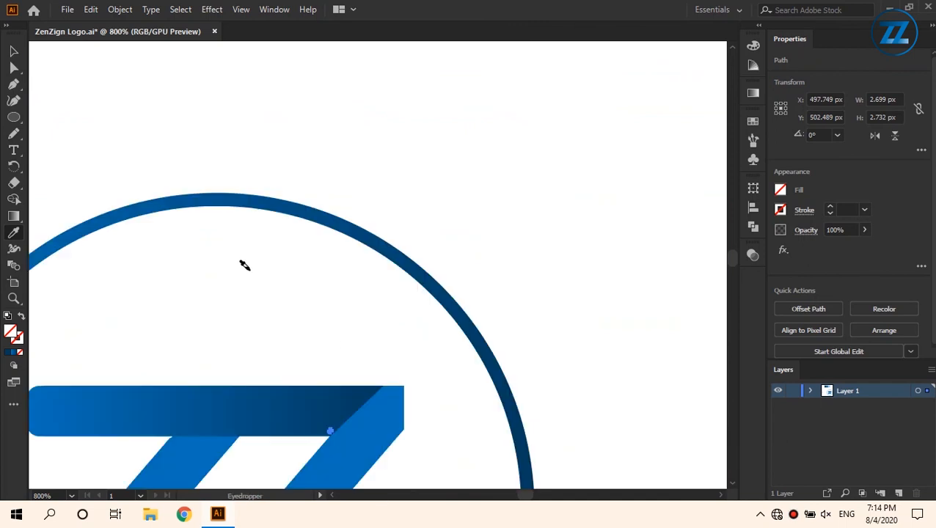
pyautogui.scroll(-4, 197, 200)
pyautogui.press('v')
pyautogui.click(323, 244)
pyautogui.scroll(8, 234, 266)
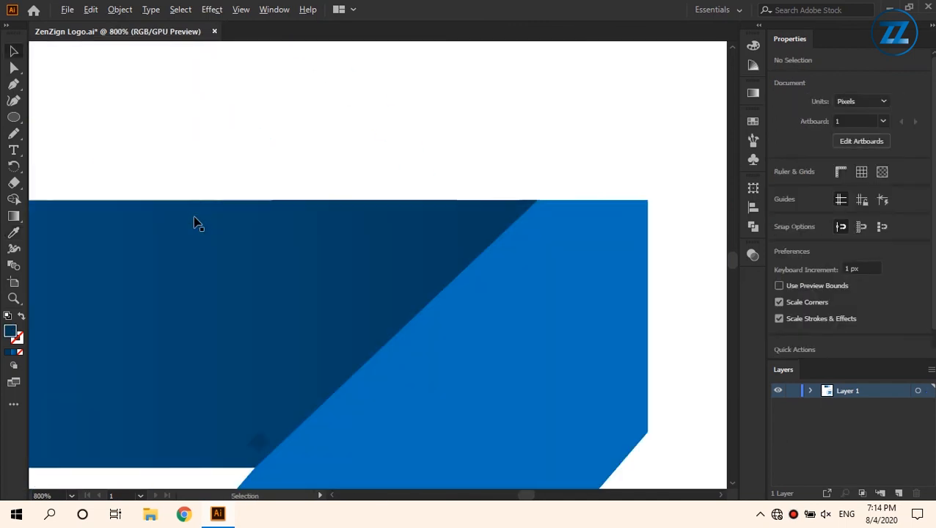
pyautogui.scroll(4, 253, 439)
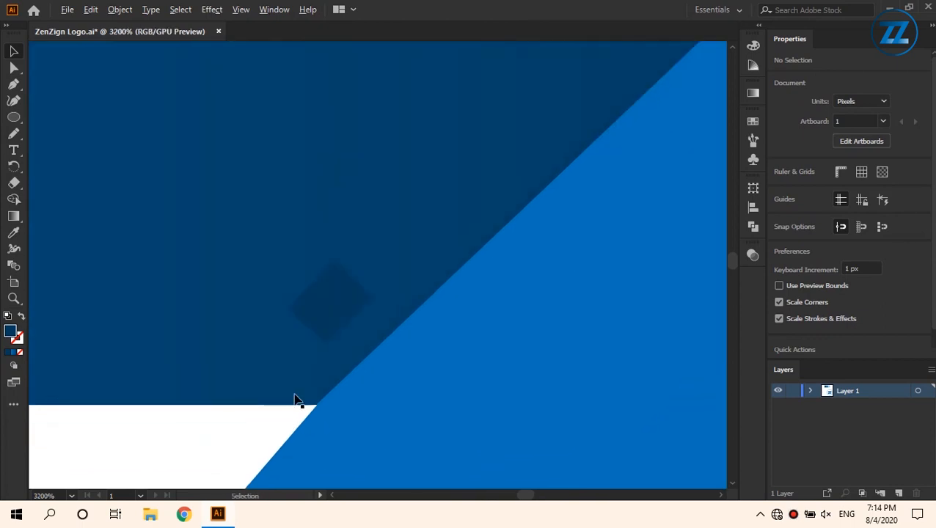
pyautogui.click(328, 309)
pyautogui.click(195, 446)
# Delete the reference logo beside the artboard and the group of three blue colour swatches
pyautogui.scroll(-6, 195, 444)
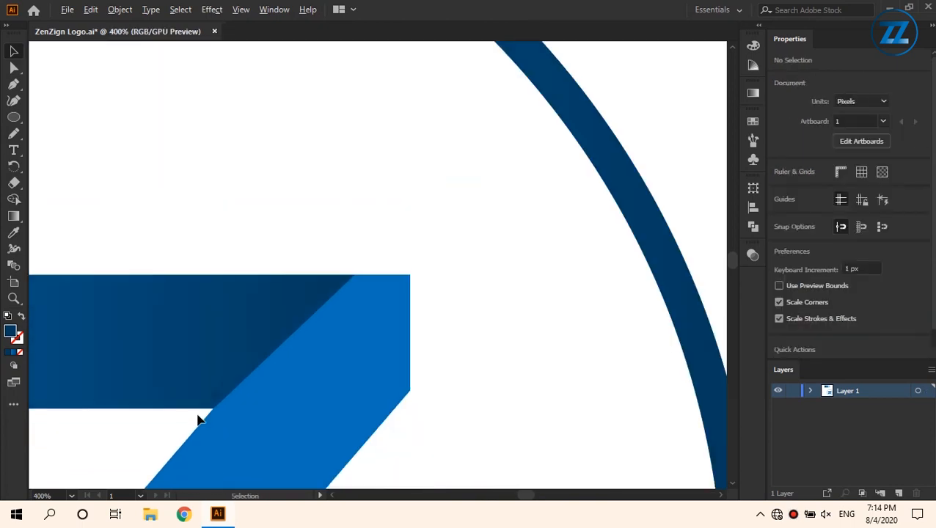
pyautogui.scroll(-6, 199, 420)
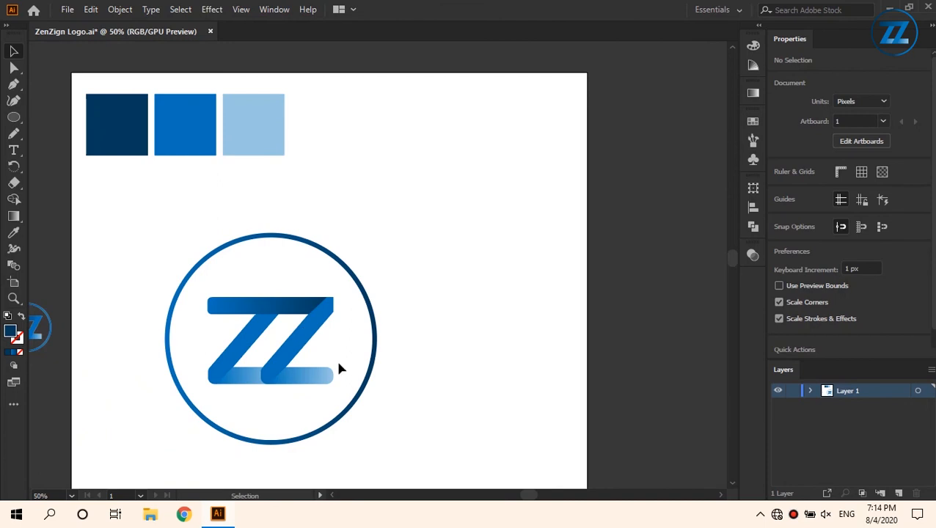
pyautogui.moveTo(373, 376); pyautogui.dragTo(401, 350)
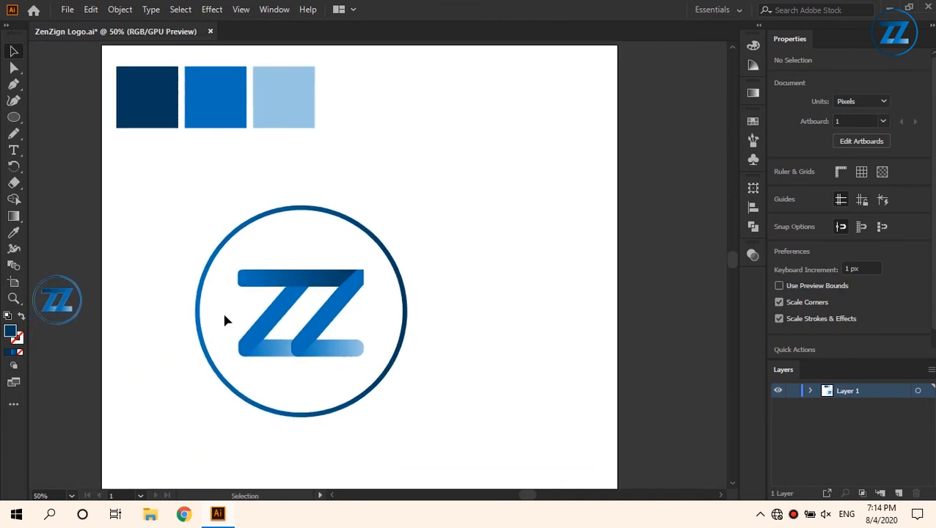
pyautogui.moveTo(58, 255); pyautogui.dragTo(89, 165)
pyautogui.press('Delete')
pyautogui.moveTo(299, 128); pyautogui.dragTo(392, 99)
pyautogui.press('Delete')
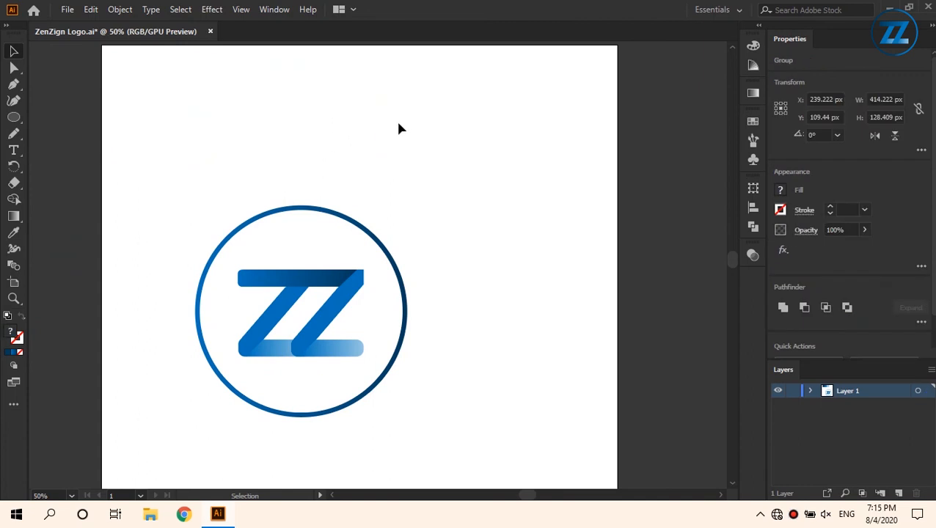
# Scale the grouped ring and ZZ mark to about 280 px across and position it in the middle of the artboard
pyautogui.moveTo(473, 255); pyautogui.dragTo(365, 181)
pyautogui.scroll(-1, 364, 181)
pyautogui.scroll(-1, 365, 181)
pyautogui.moveTo(418, 167)
pyautogui.mouseDown()
pyautogui.moveTo(242, 259)
pyautogui.moveTo(217, 314)
pyautogui.mouseUp()
pyautogui.moveTo(342, 301); pyautogui.dragTo(413, 378)
pyautogui.hotkey('ctrl', 'z')
pyautogui.click(228, 184)
pyautogui.click(275, 250)
pyautogui.moveTo(380, 324); pyautogui.dragTo(380, 325)
pyautogui.moveTo(341, 301); pyautogui.dragTo(418, 397)
pyautogui.moveTo(238, 197); pyautogui.dragTo(210, 160)
pyautogui.moveTo(291, 239); pyautogui.dragTo(298, 230)
pyautogui.moveTo(357, 252); pyautogui.dragTo(357, 259)
pyautogui.click(508, 224)
pyautogui.moveTo(354, 390); pyautogui.dragTo(331, 412)
pyautogui.moveTo(207, 420); pyautogui.dragTo(419, 244)
pyautogui.moveTo(402, 390); pyautogui.dragTo(384, 372)
pyautogui.moveTo(319, 286); pyautogui.dragTo(336, 304)
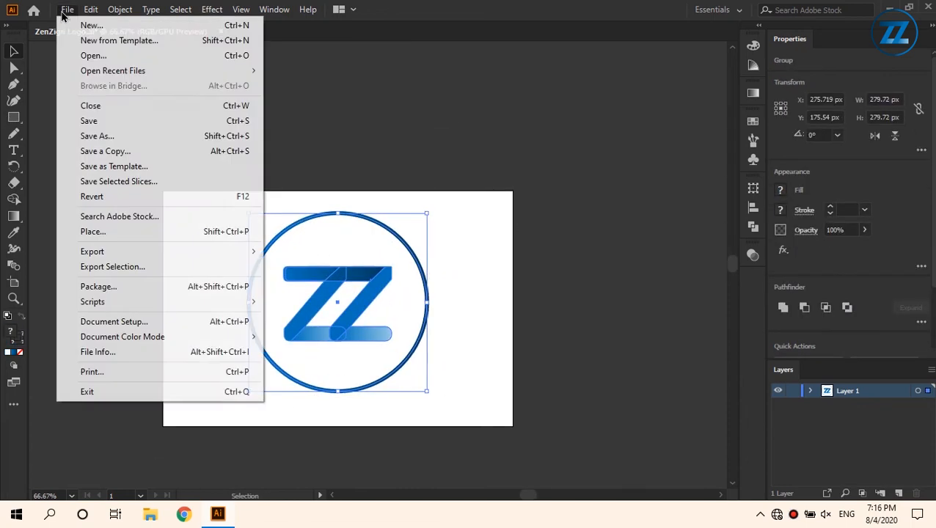
# Export the selected logo group as a 1x PNG asset
pyautogui.click(670, 102)
pyautogui.click(67, 10)
pyautogui.click(136, 264)
pyautogui.click(713, 407)
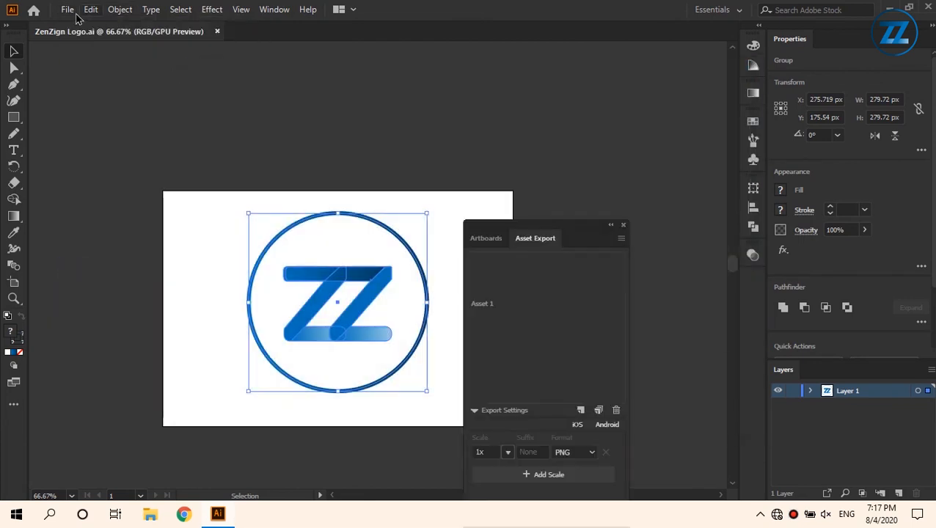
pyautogui.moveTo(576, 241); pyautogui.dragTo(587, 216)
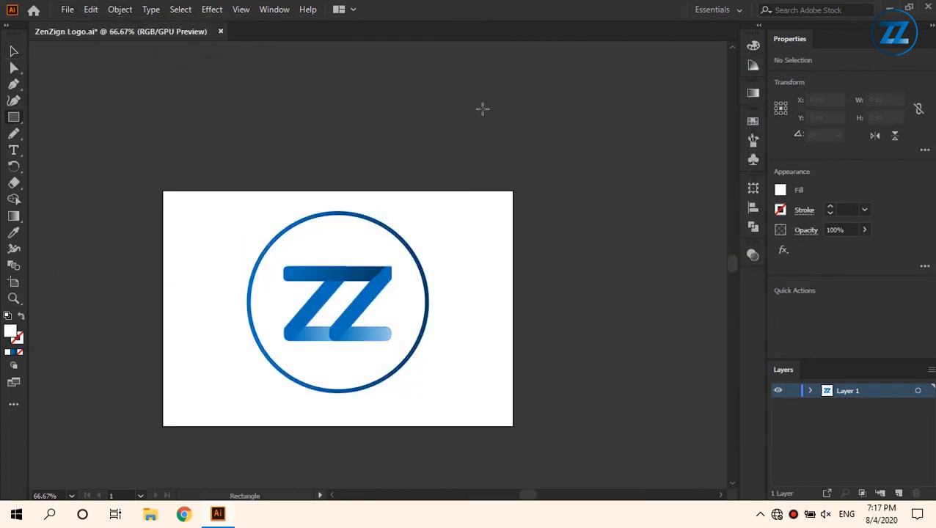
# Try drawing a white rectangle over the logo and start editing the artboard
pyautogui.moveTo(477, 102)
pyautogui.mouseDown()
pyautogui.moveTo(175, 478)
pyautogui.moveTo(188, 466)
pyautogui.mouseUp()
pyautogui.hotkey('ctrl', 'z')
pyautogui.press('v')
pyautogui.click(13, 283)
pyautogui.click(824, 271)
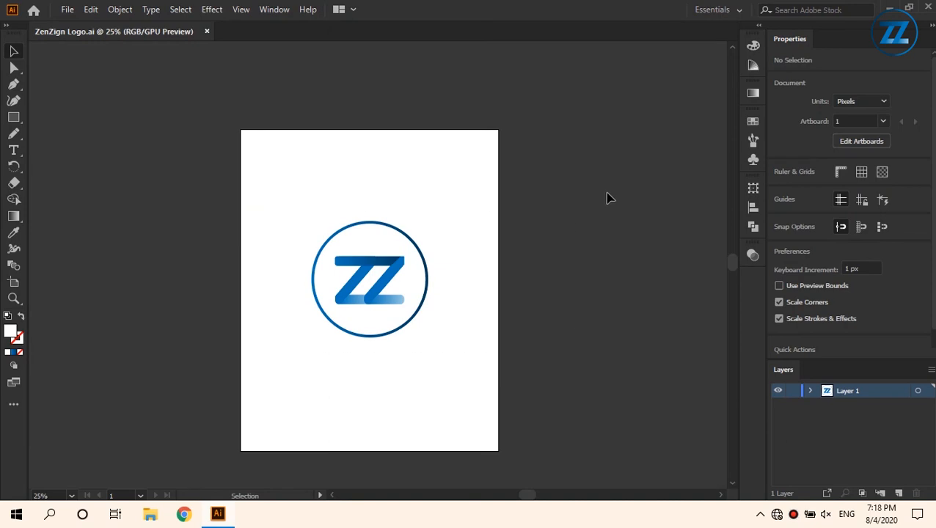
# Ungroup the logo and delete the ring around the ZZ mark
pyautogui.moveTo(401, 211); pyautogui.dragTo(272, 393)
pyautogui.hotkey('ctrl', 'shift', 'g')
pyautogui.moveTo(424, 114); pyautogui.dragTo(458, 344)
pyautogui.press('Delete')
# Enlarge the remaining ZZ mark and position it in the middle of the portrait artboard
pyautogui.moveTo(377, 297); pyautogui.dragTo(347, 297)
pyautogui.click(404, 246)
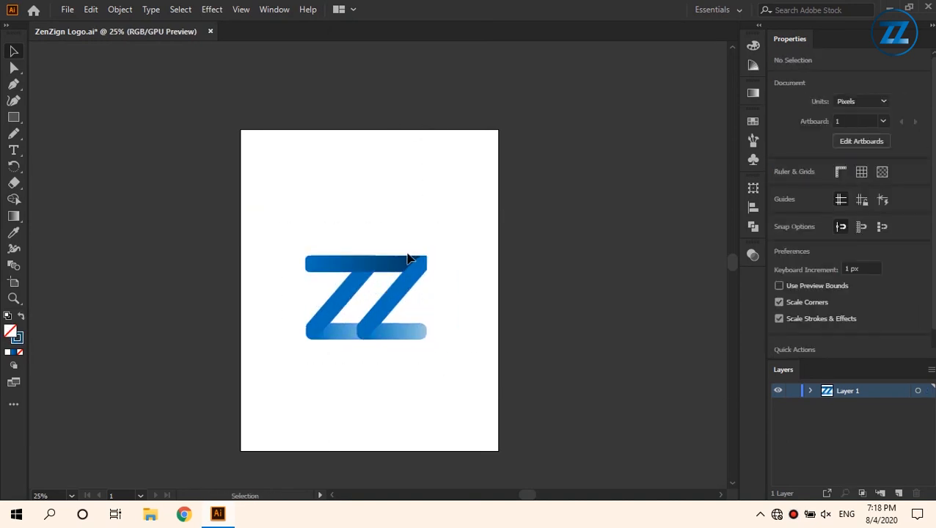
pyautogui.click(410, 260)
# Export the ZZ mark as ZenZign Logo.png in PNG format, using all artboards
pyautogui.click(67, 9)
pyautogui.moveTo(115, 251)
pyautogui.click(300, 267)
pyautogui.click(114, 402)
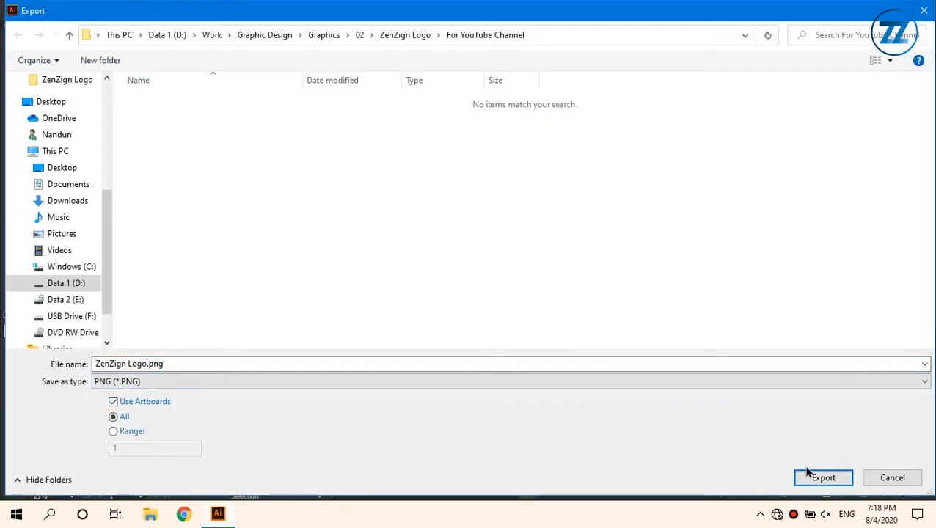
pyautogui.click(818, 477)
pyautogui.click(498, 458)
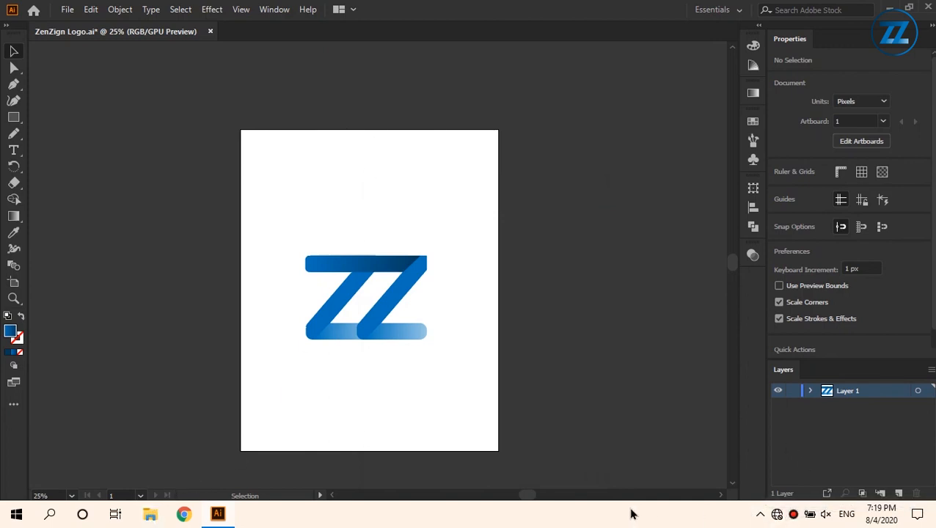
# Open the file commands for the ringless ZZ mark document
pyautogui.click(66, 10)
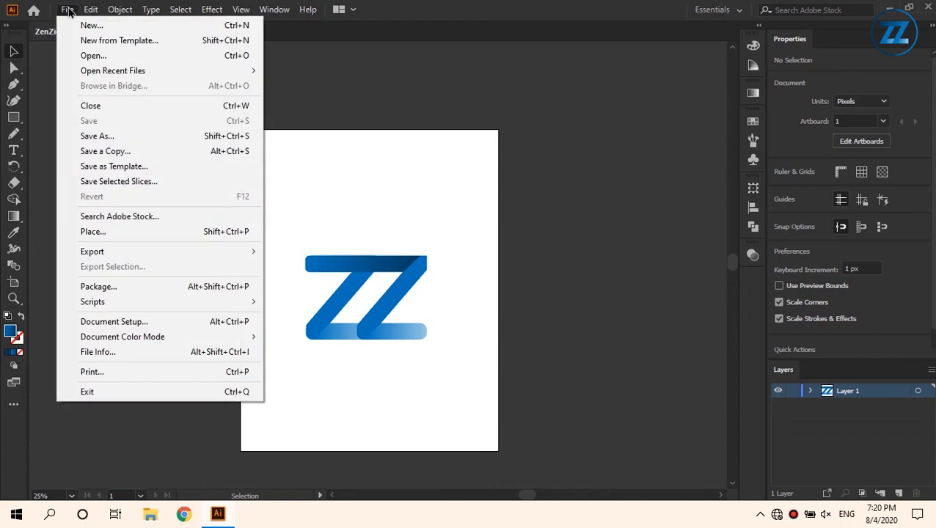